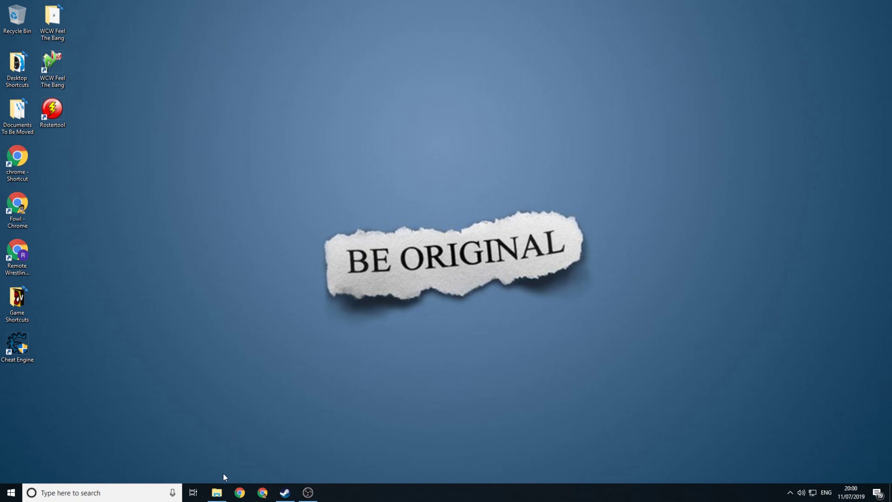
Launch Project64 from the WCW 'Feel The BANG!' folder inside WCW Feel The BANG v1.1 on the Elements (E:) drive
{"action": "left_click", "coordinate": [216, 492]}
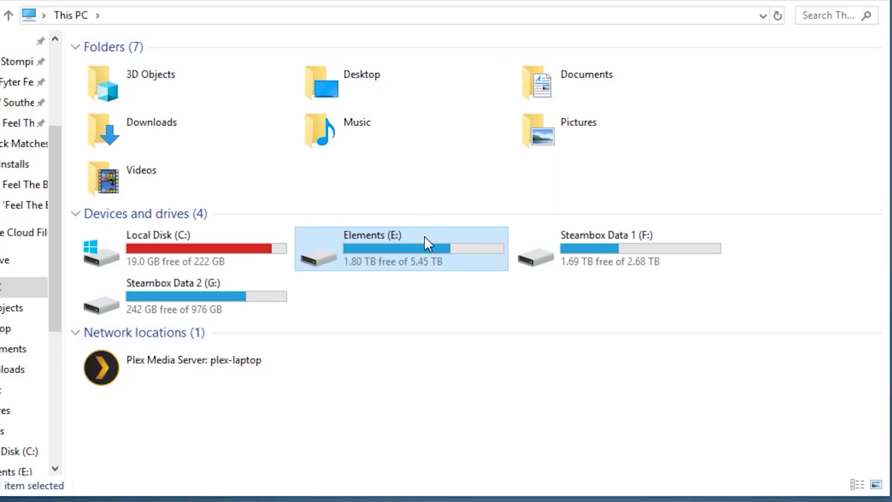
{"action": "double_click", "coordinate": [434, 244]}
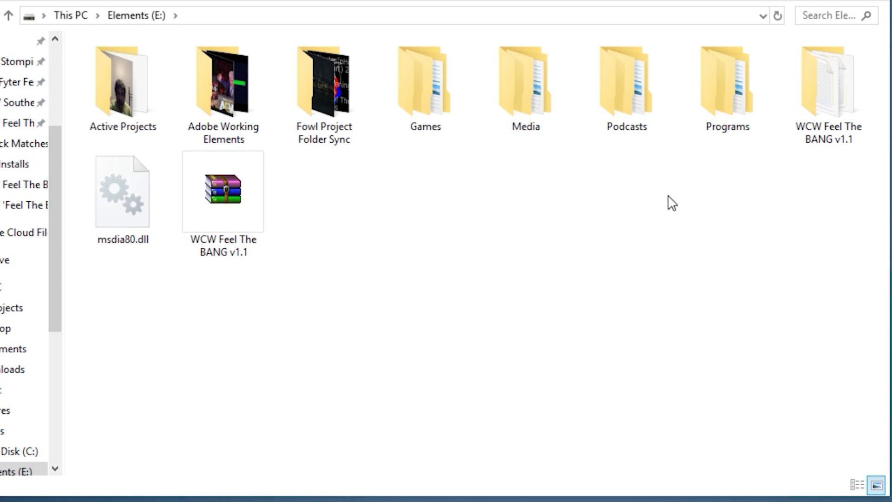
{"action": "double_click", "coordinate": [847, 89]}
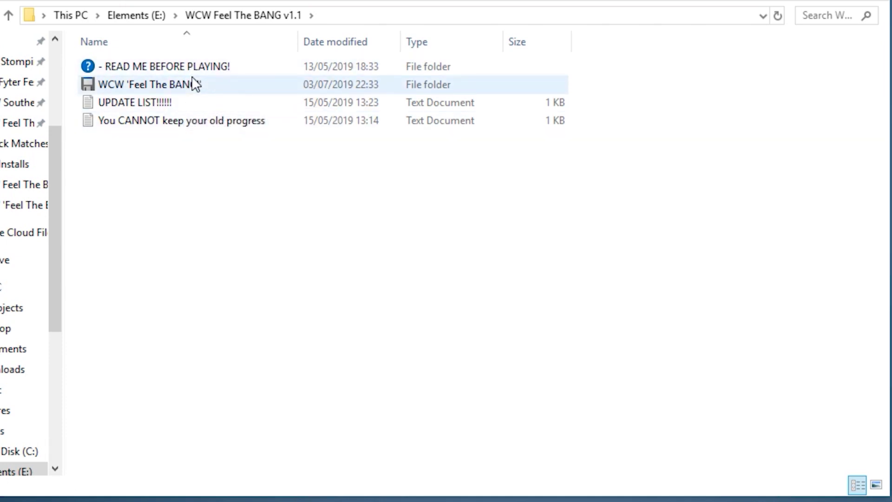
{"action": "left_click", "coordinate": [204, 86]}
{"action": "double_click", "coordinate": [205, 87]}
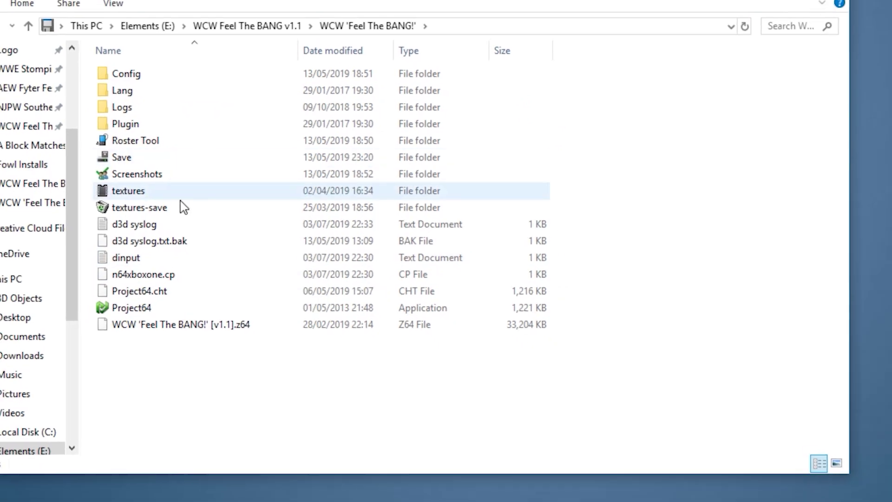
{"action": "double_click", "coordinate": [154, 293]}
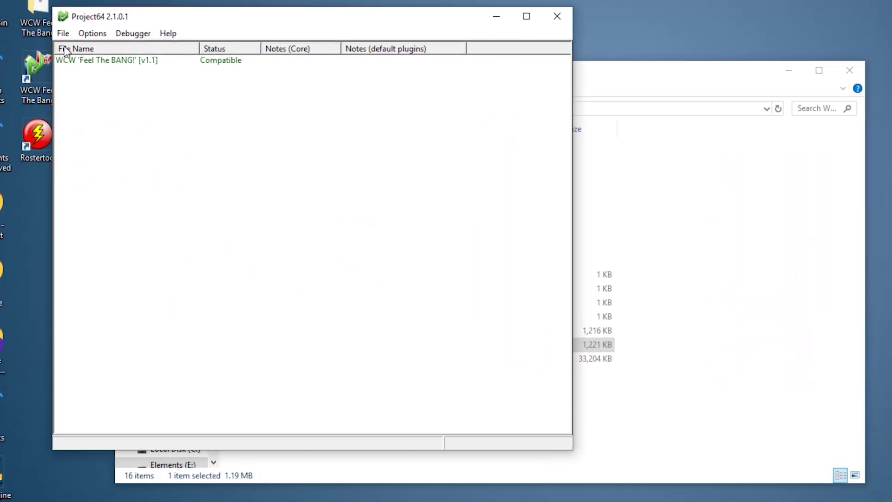
Open the ROM file WCW 'Feel The BANG!' [v1.1].z64 in Project64
{"action": "left_click", "coordinate": [66, 35]}
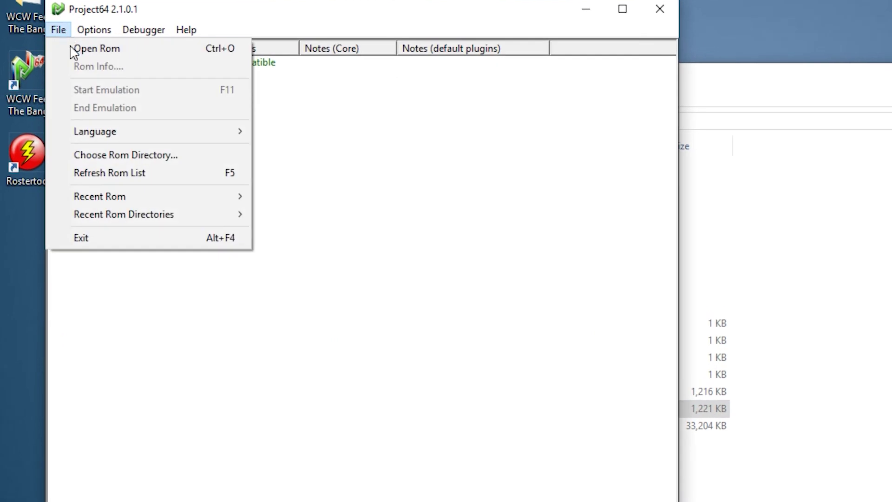
{"action": "left_click", "coordinate": [77, 51]}
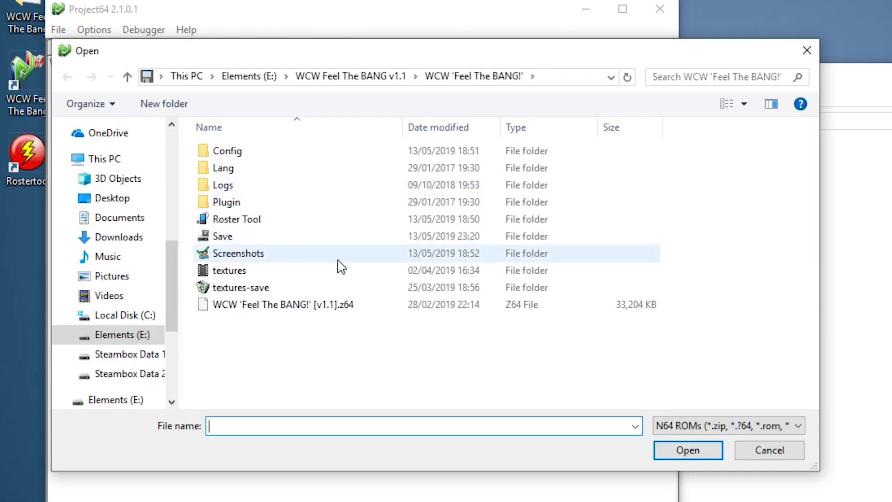
{"action": "left_click", "coordinate": [332, 311]}
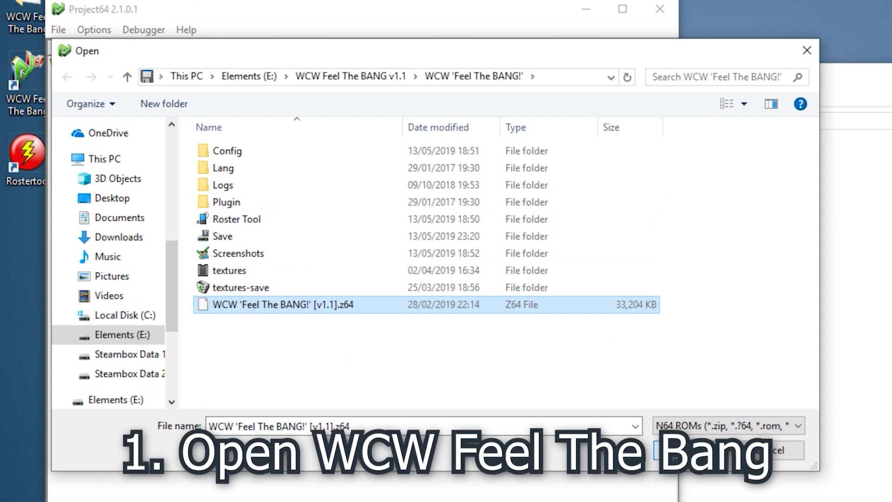
{"action": "left_click", "coordinate": [669, 451]}
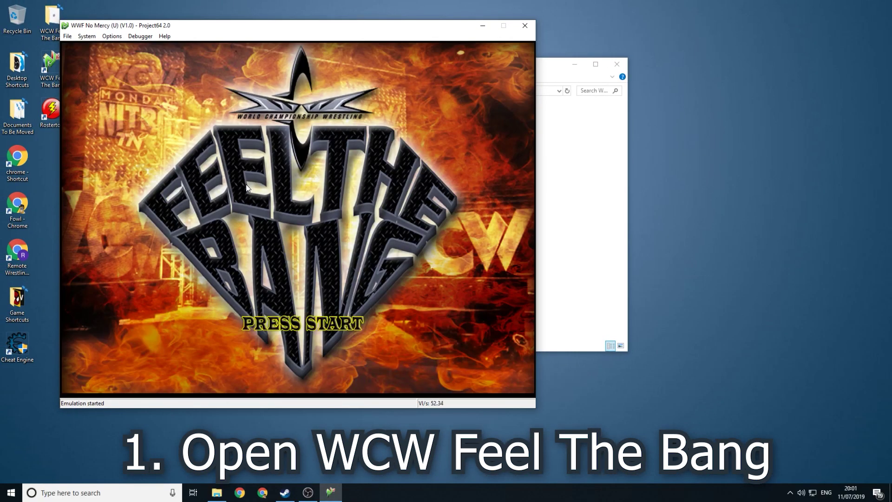
{"action": "left_click", "coordinate": [87, 37]}
{"action": "mouse_move", "coordinate": [140, 36]}
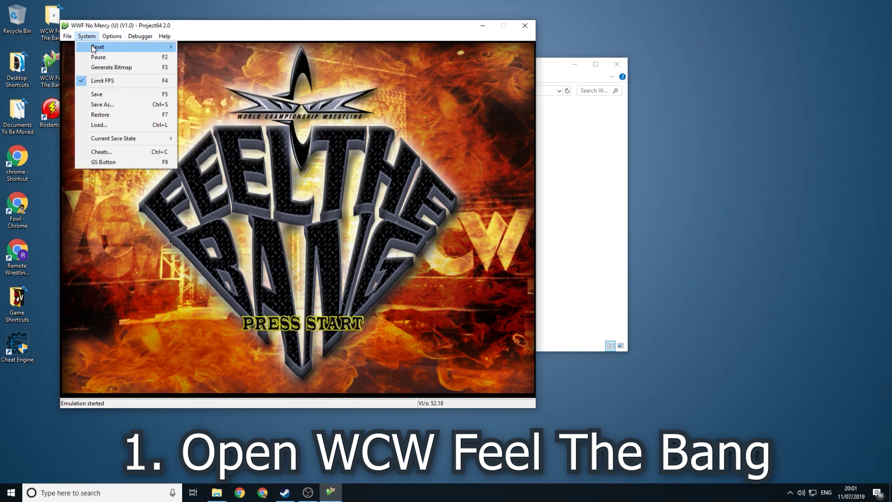
{"action": "left_click", "coordinate": [177, 62]}
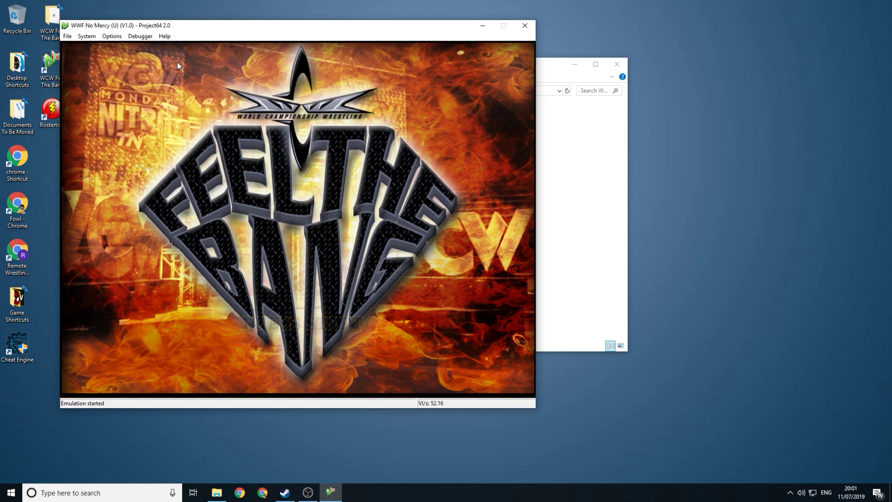
Advance the game past its title screen to the music tool setup instructions and minimize the File Explorer window
{"action": "key", "text": "Return"}
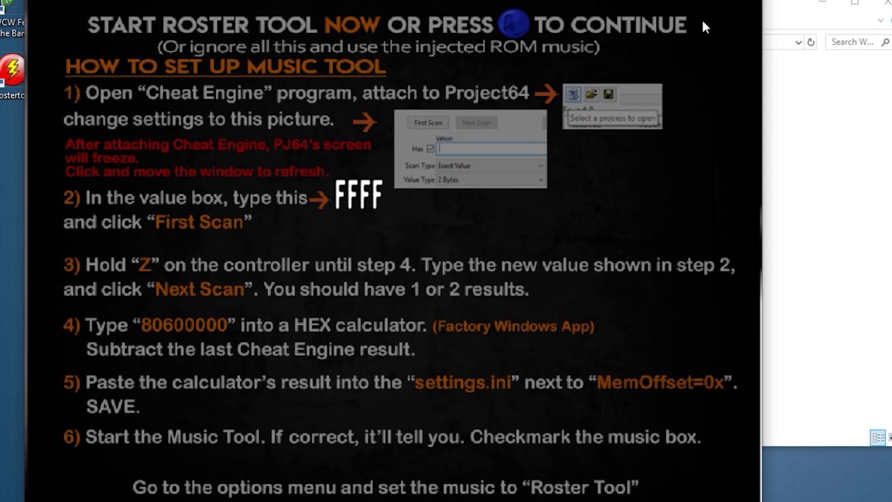
{"action": "left_click", "coordinate": [821, 7]}
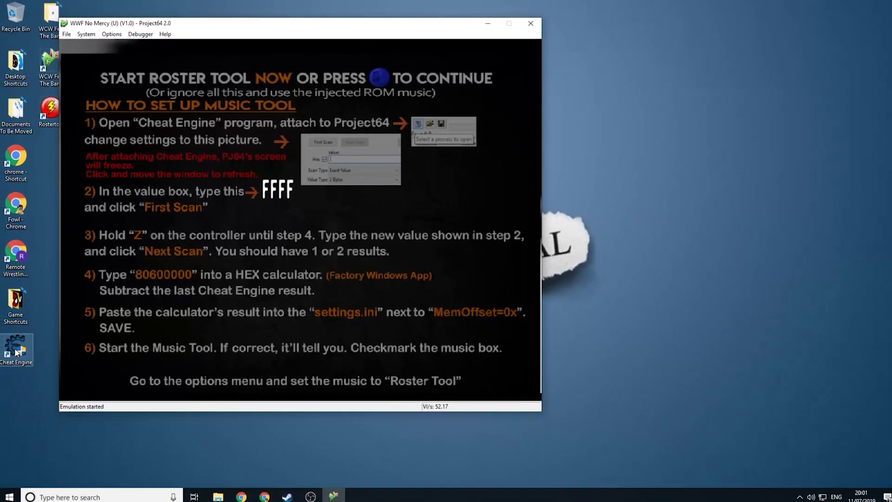
Launch Cheat Engine and attach it to the WWF No Mercy (U) (V1.0) Project64 process
{"action": "double_click", "coordinate": [17, 347]}
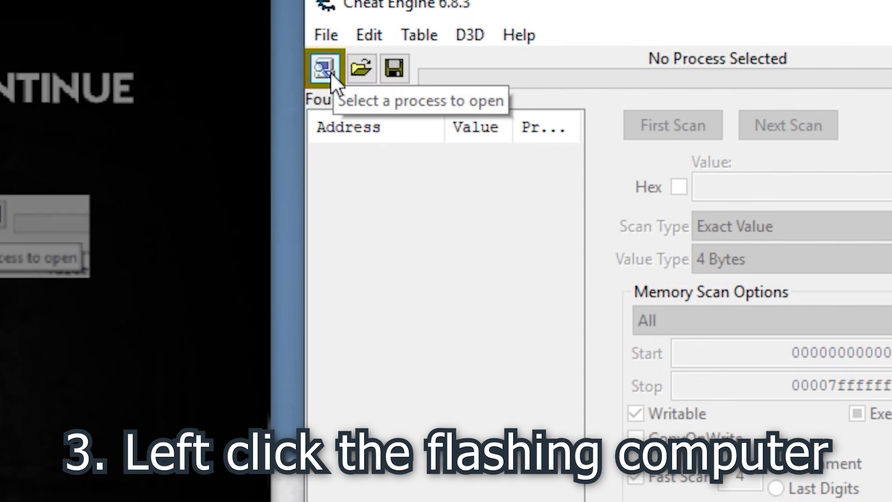
{"action": "left_click", "coordinate": [330, 72]}
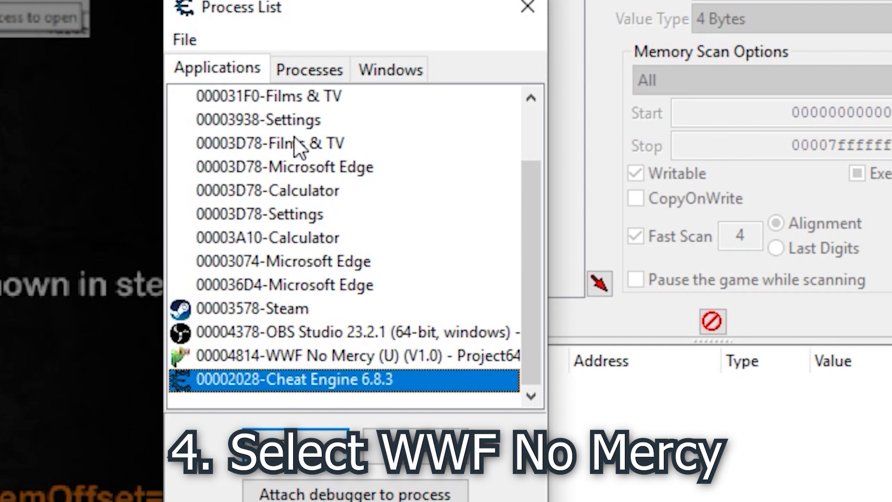
{"action": "left_click", "coordinate": [311, 357]}
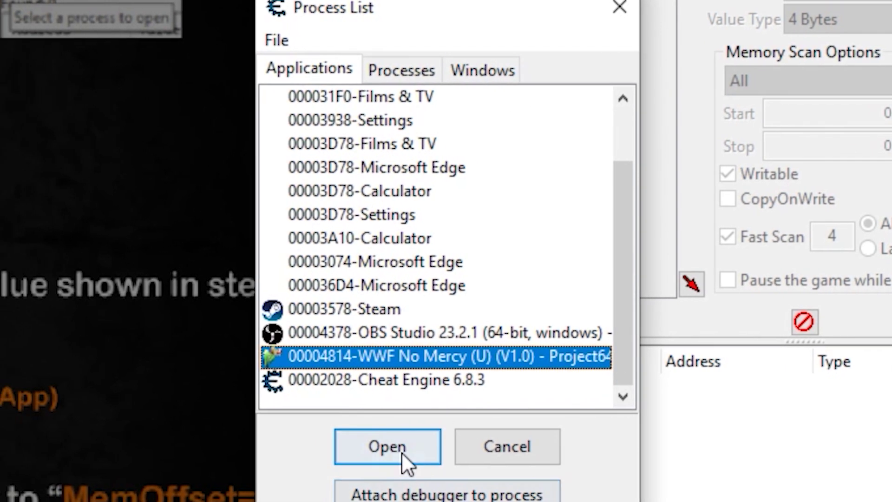
{"action": "left_click", "coordinate": [525, 453]}
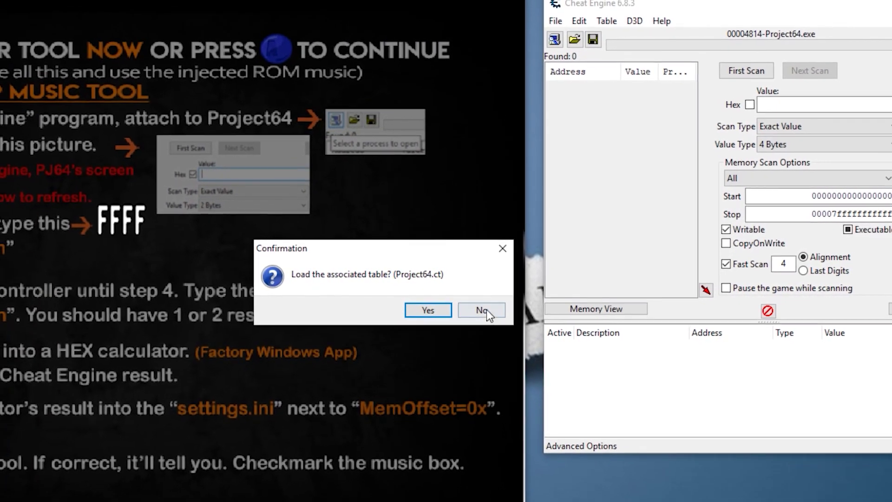
Decline loading the associated Project64.ct table and shift the Project64 window to refresh its frozen picture
{"action": "left_click", "coordinate": [484, 311]}
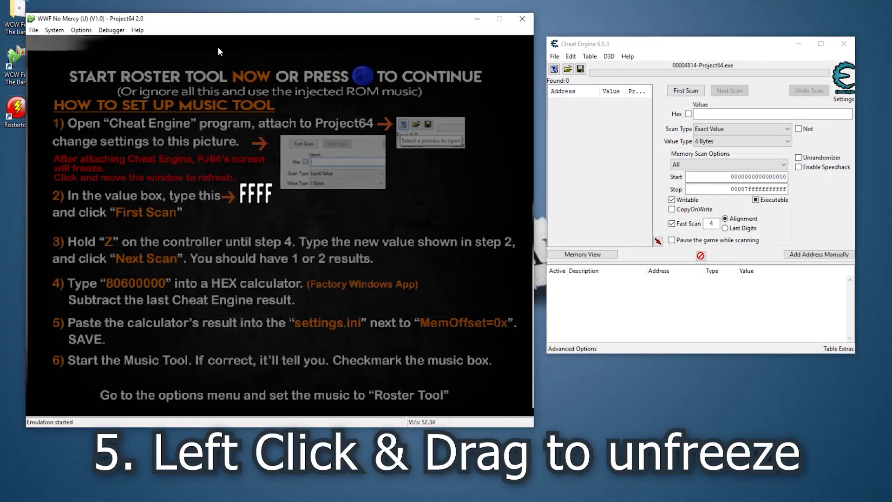
{"action": "left_click_drag", "start_coordinate": [230, 17], "coordinate": [251, 15]}
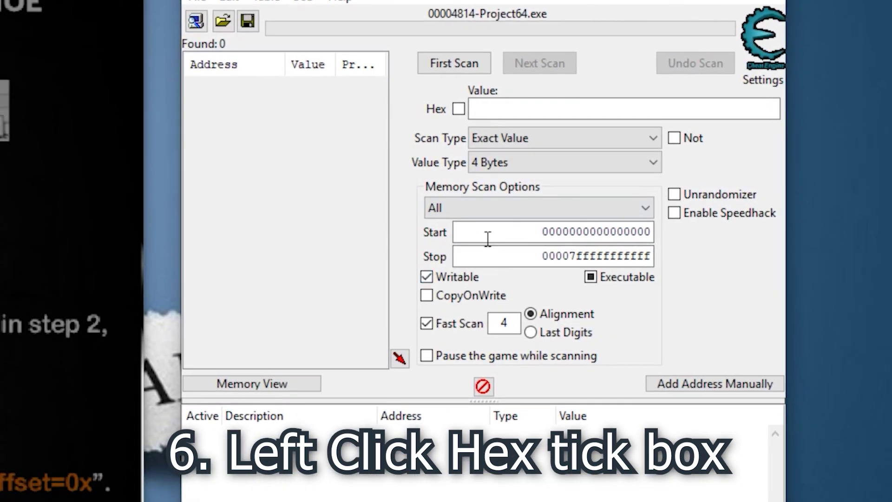
Run a first scan for the exact hexadecimal value ffff with the value type set to 2 Bytes
{"action": "left_click", "coordinate": [458, 109]}
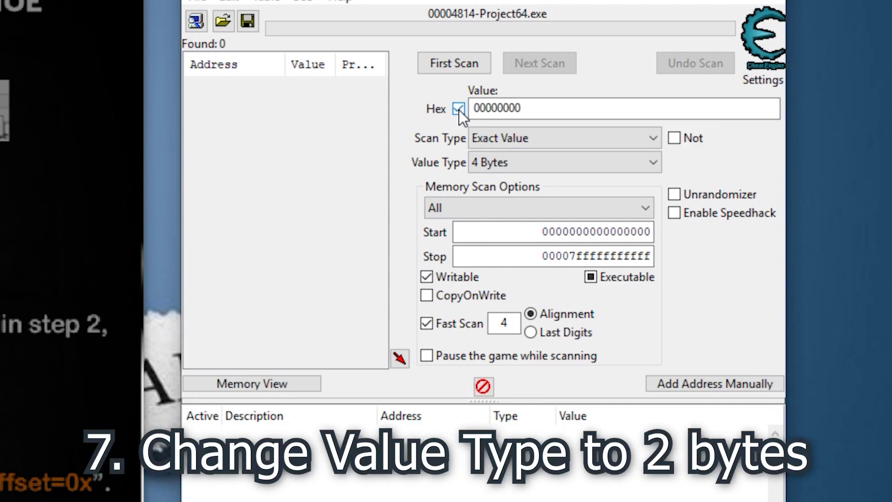
{"action": "left_click", "coordinate": [547, 164]}
{"action": "left_click", "coordinate": [542, 217]}
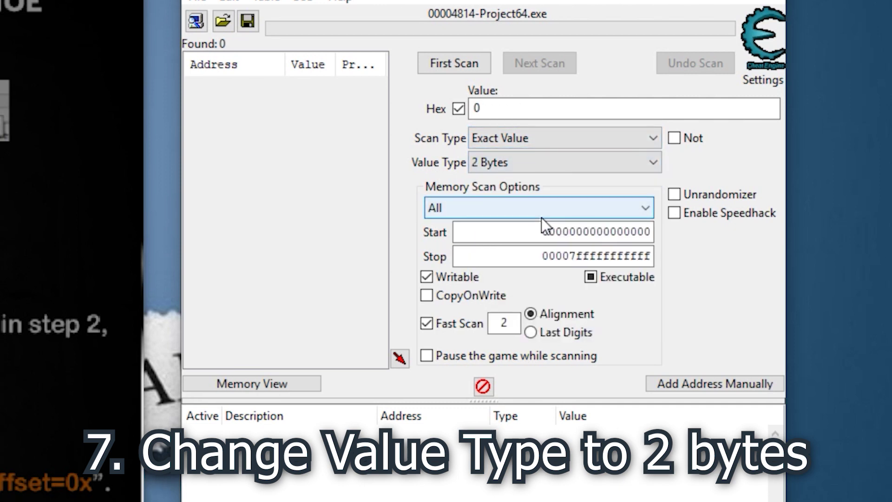
{"action": "left_click", "coordinate": [518, 109]}
{"action": "left_click_drag", "start_coordinate": [518, 109], "coordinate": [362, 109]}
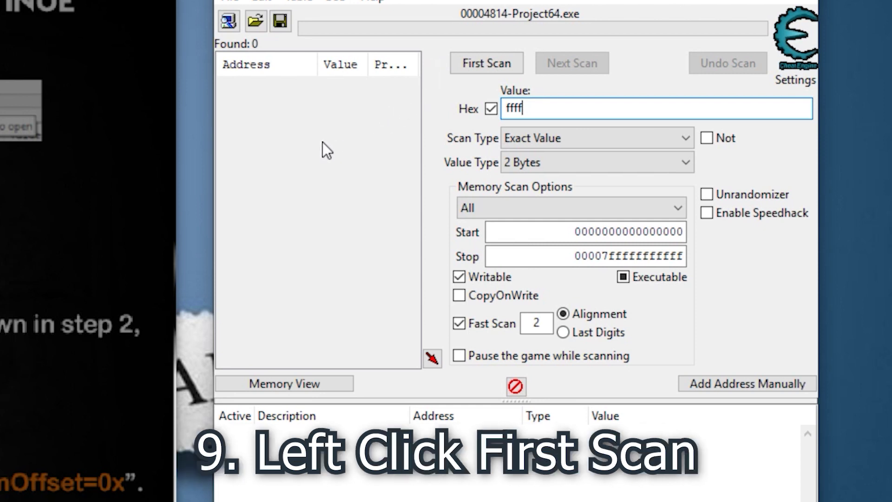
{"action": "left_click", "coordinate": [486, 68]}
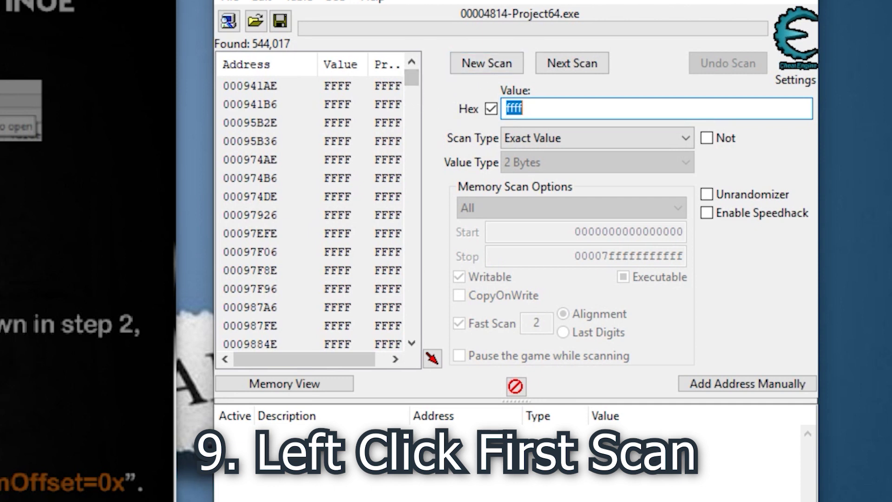
Refresh the game window, hold the game's Z control to switch the displayed code to FAFA, and pause the emulation
{"action": "mouse_move", "coordinate": [411, 80]}
{"action": "left_mouse_down"}
{"action": "mouse_move", "coordinate": [426, 354]}
{"action": "mouse_move", "coordinate": [410, 286]}
{"action": "mouse_move", "coordinate": [413, 146]}
{"action": "mouse_move", "coordinate": [419, 342]}
{"action": "mouse_move", "coordinate": [423, 74]}
{"action": "left_mouse_up"}
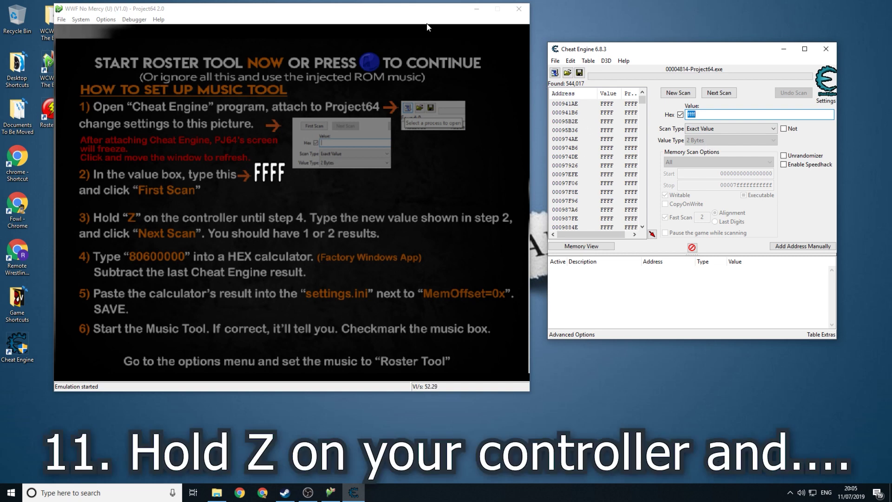
{"action": "left_click", "coordinate": [411, 18]}
{"action": "key", "text": "z"}
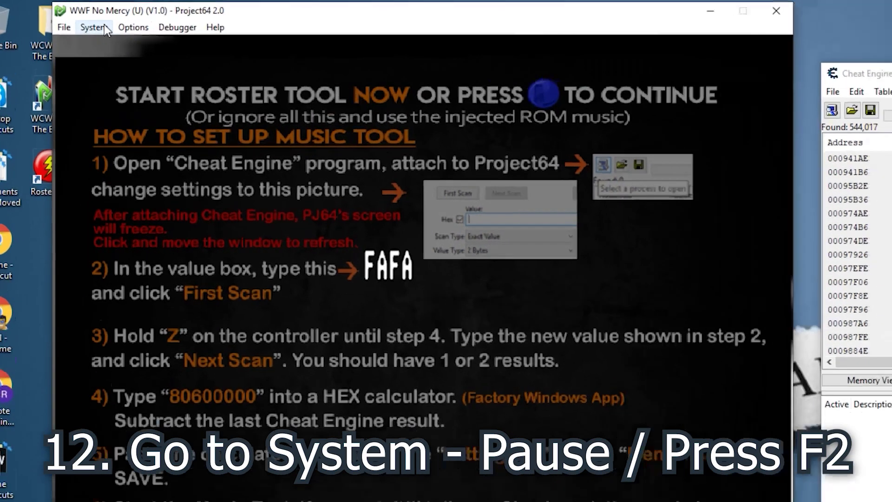
{"action": "left_click", "coordinate": [80, 19]}
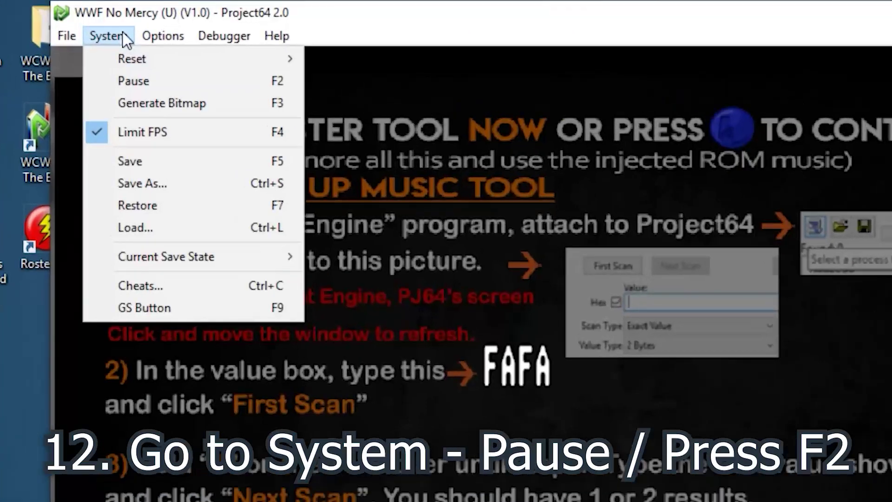
{"action": "left_click", "coordinate": [140, 80]}
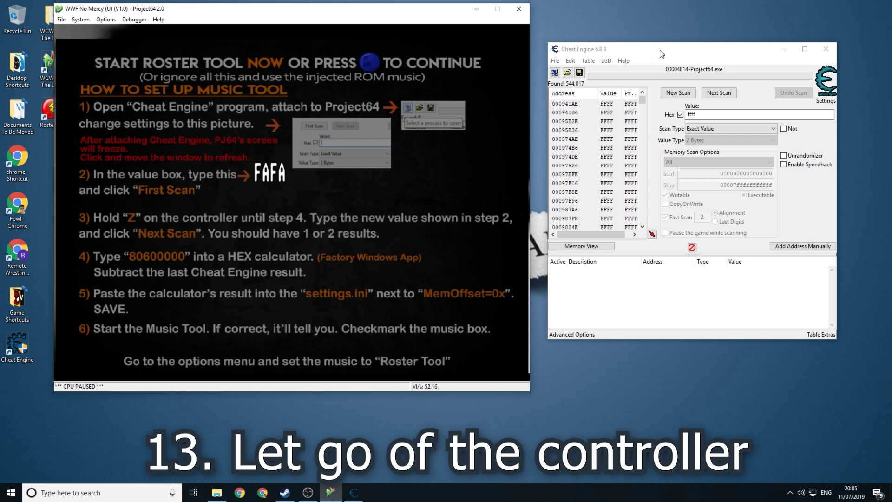
Run a next scan in Cheat Engine for the hexadecimal value fafa
{"action": "left_click", "coordinate": [683, 59]}
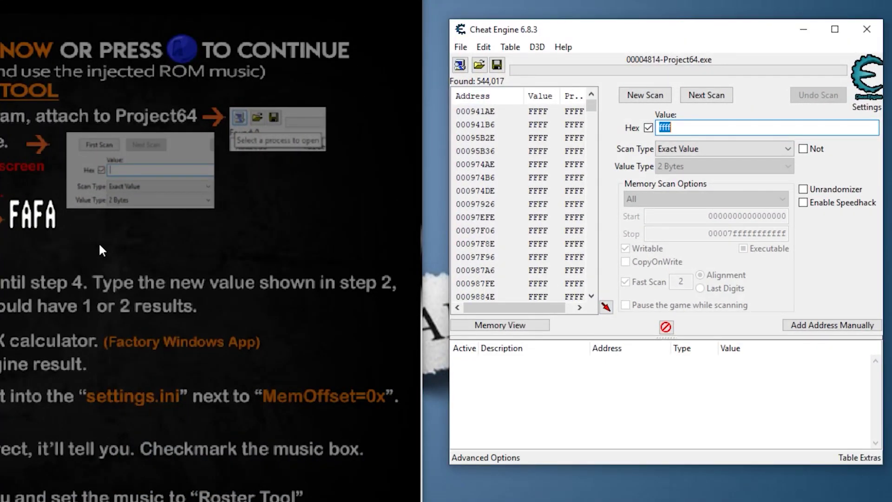
{"action": "type", "text": "f"}
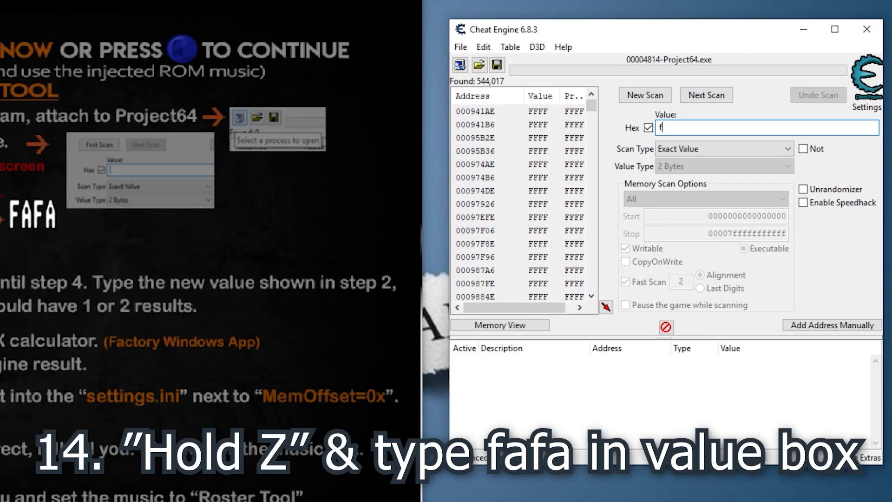
{"action": "type", "text": "afa"}
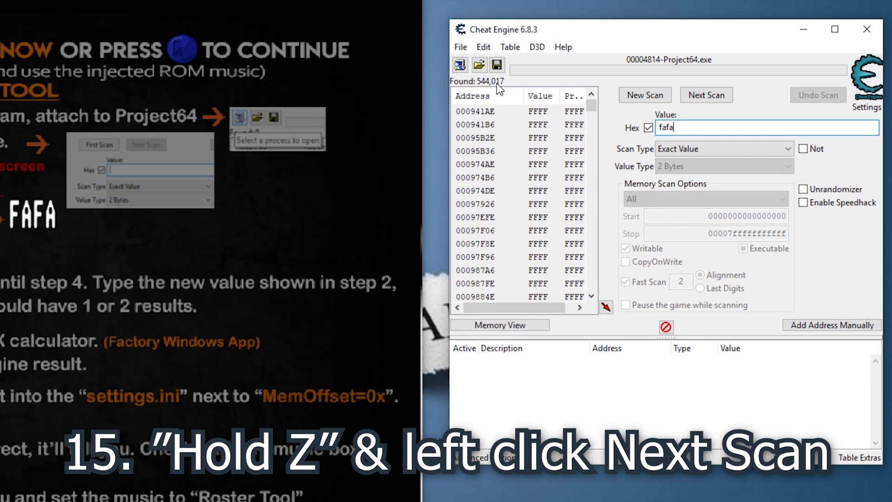
{"action": "left_click", "coordinate": [694, 98]}
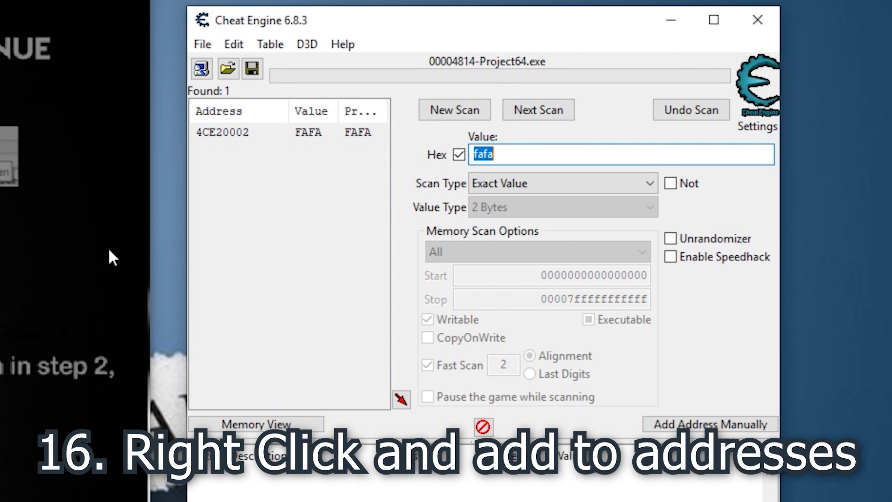
Add the address found by the fafa scan to the address list
{"action": "left_click", "coordinate": [255, 132]}
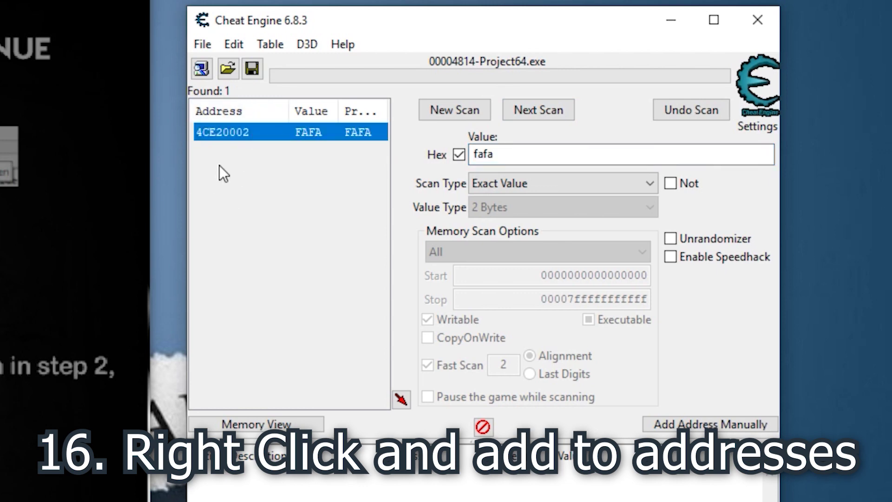
{"action": "right_click", "coordinate": [239, 136]}
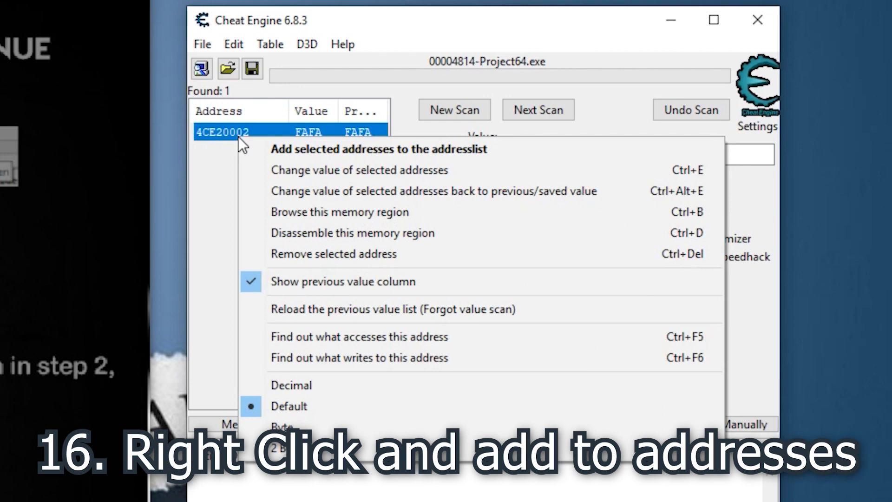
{"action": "left_click", "coordinate": [322, 155]}
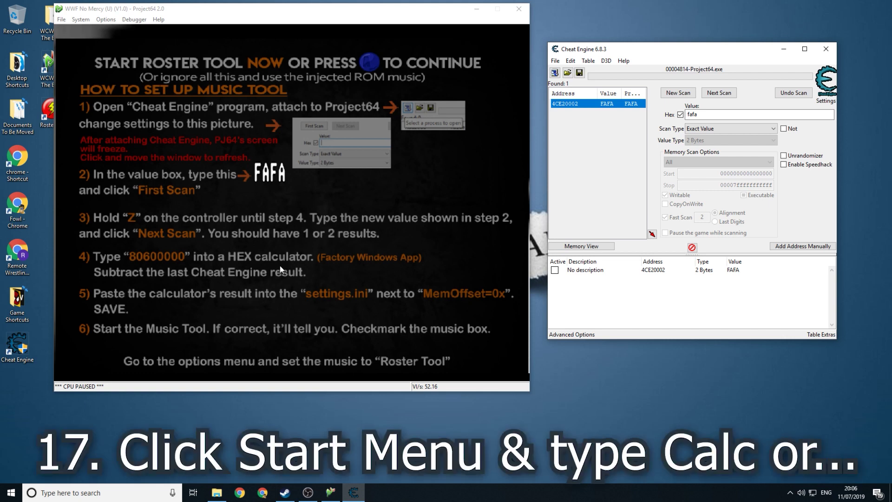
Open the Windows Calculator and set it to Programmer mode with hexadecimal input
{"action": "left_click", "coordinate": [106, 495]}
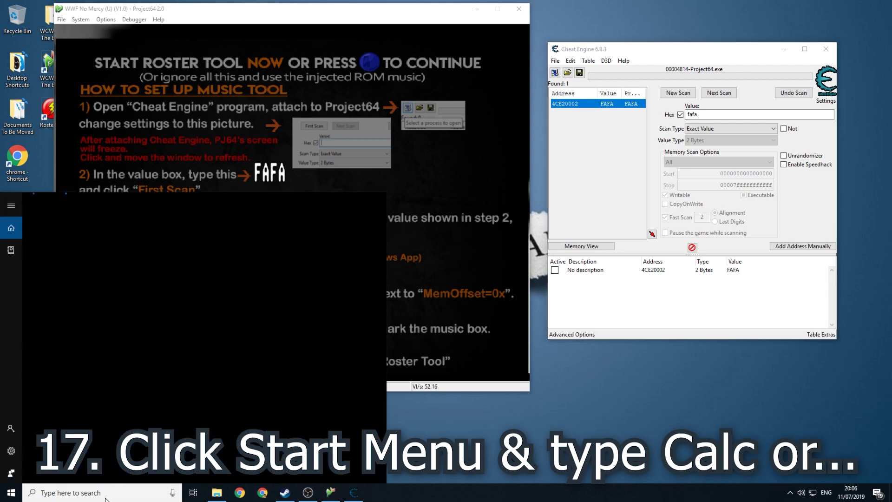
{"action": "type", "text": "calc"}
{"action": "key", "text": "Return"}
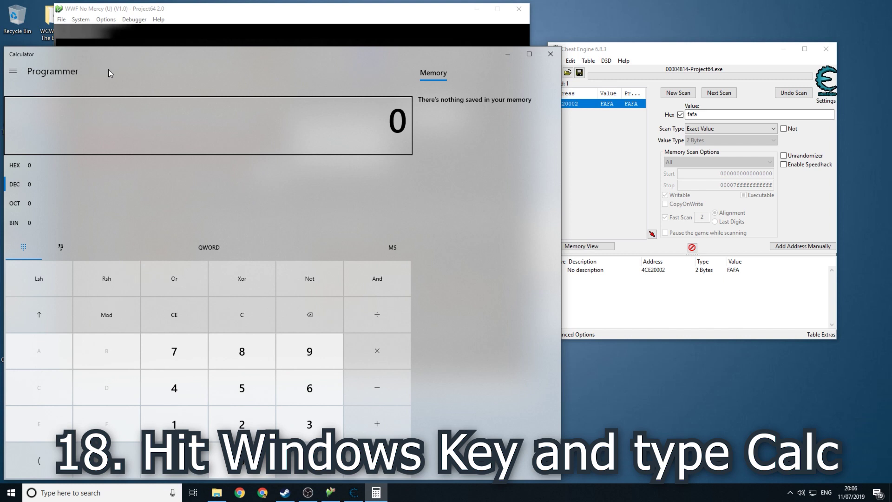
{"action": "left_click", "coordinate": [13, 72]}
{"action": "left_click", "coordinate": [21, 112]}
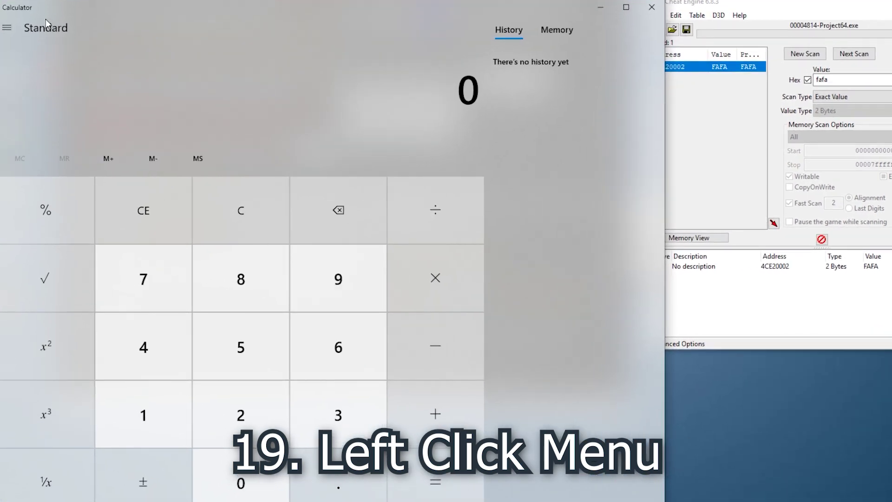
{"action": "left_click", "coordinate": [7, 31]}
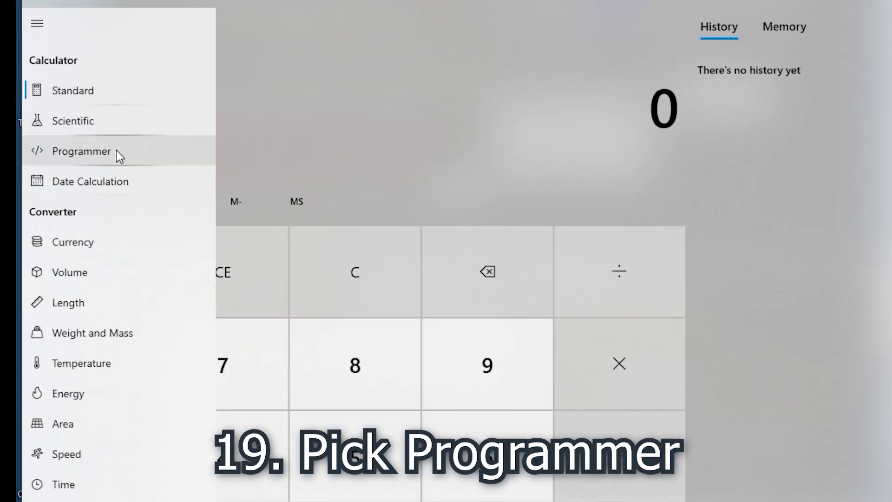
{"action": "left_click", "coordinate": [117, 153]}
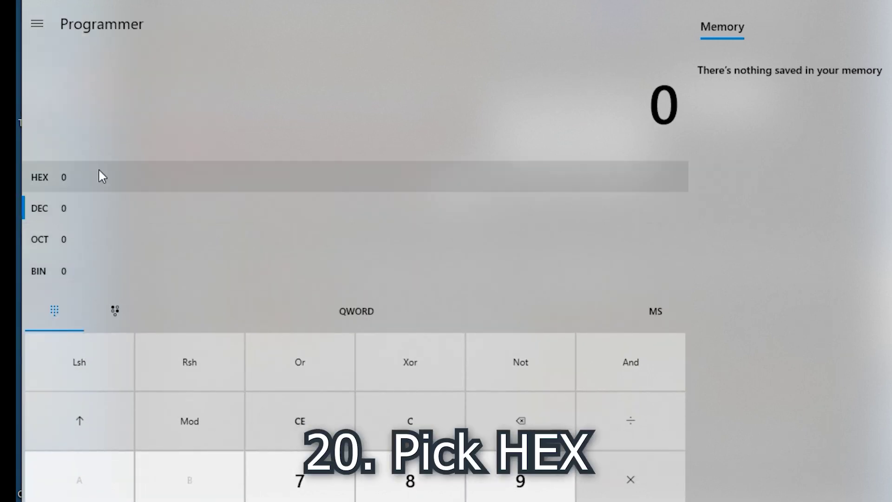
{"action": "left_click", "coordinate": [102, 176]}
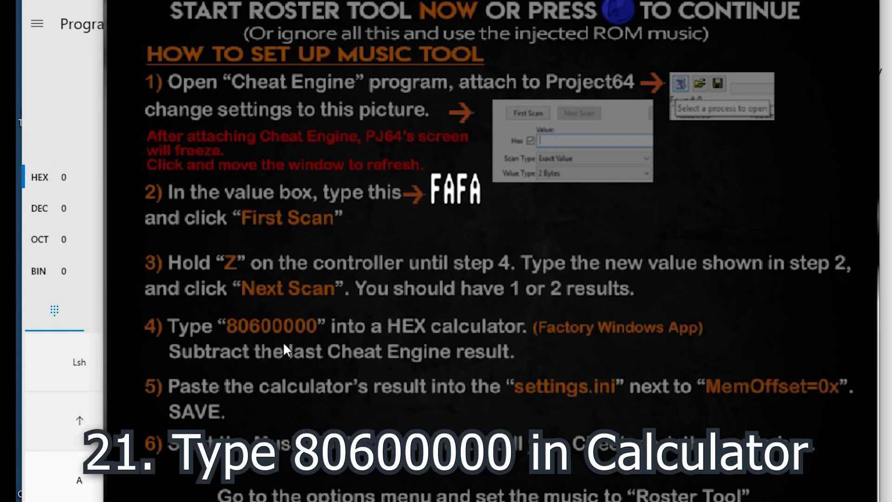
Enter the hexadecimal value 80600000 in Calculator
{"action": "left_click", "coordinate": [92, 1]}
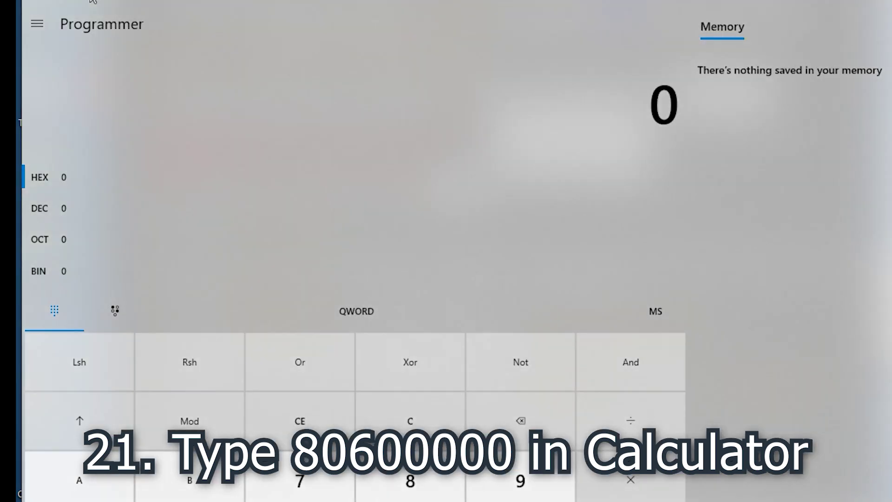
{"action": "type", "text": "8"}
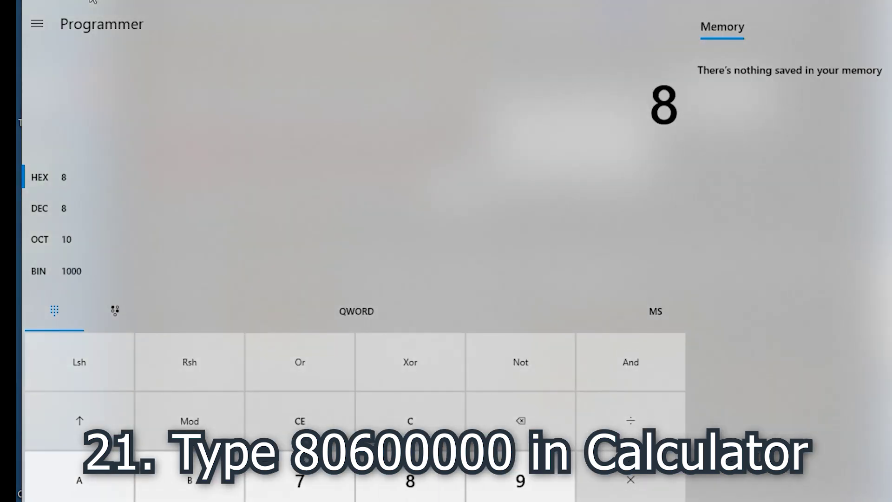
{"action": "type", "text": "060 "}
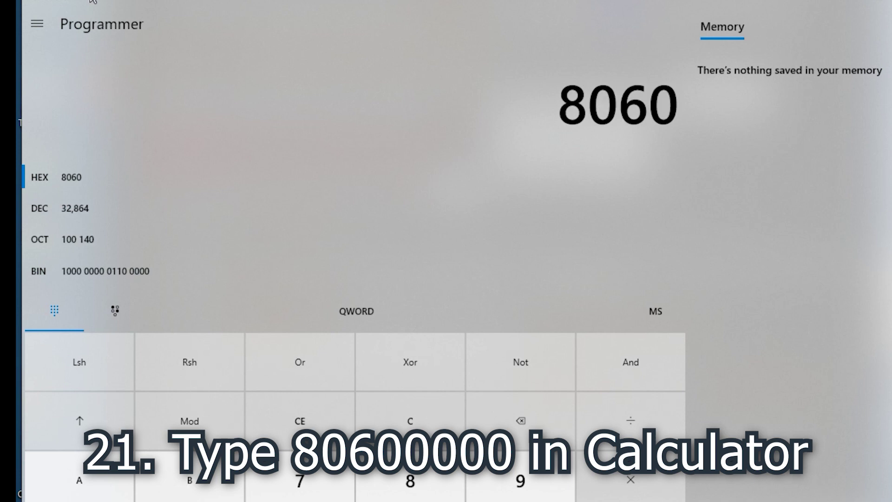
{"action": "type", "text": "0000"}
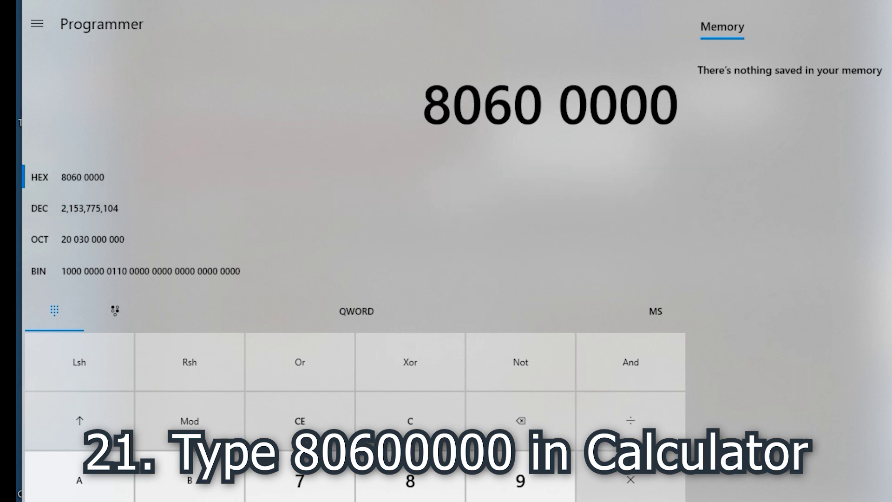
Switch to Cheat Engine, open the address of the FAFA entry in the address list, and copy 4CE20002
{"action": "key", "text": "alt+Tab"}
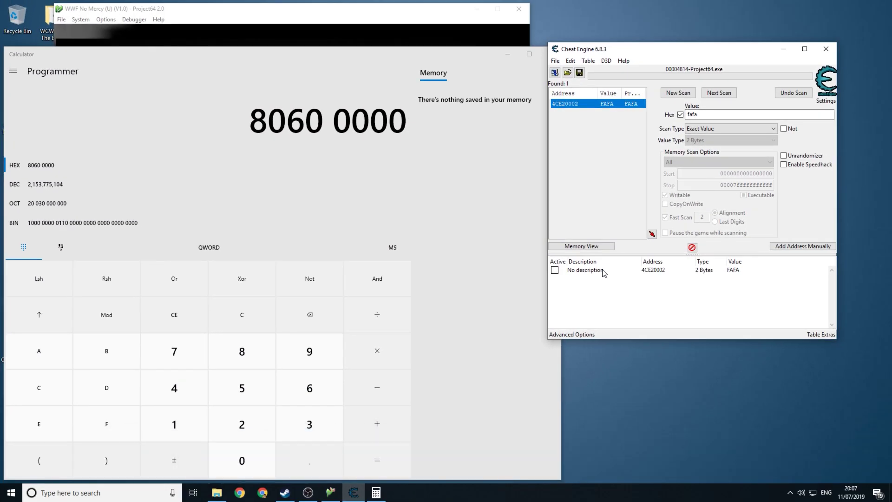
{"action": "left_click", "coordinate": [604, 273]}
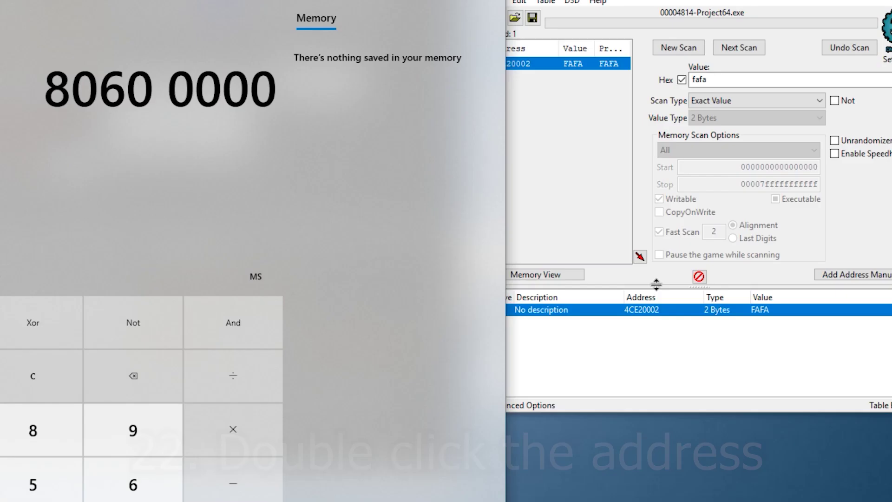
{"action": "double_click", "coordinate": [663, 272]}
{"action": "key", "text": "ctrl+c"}
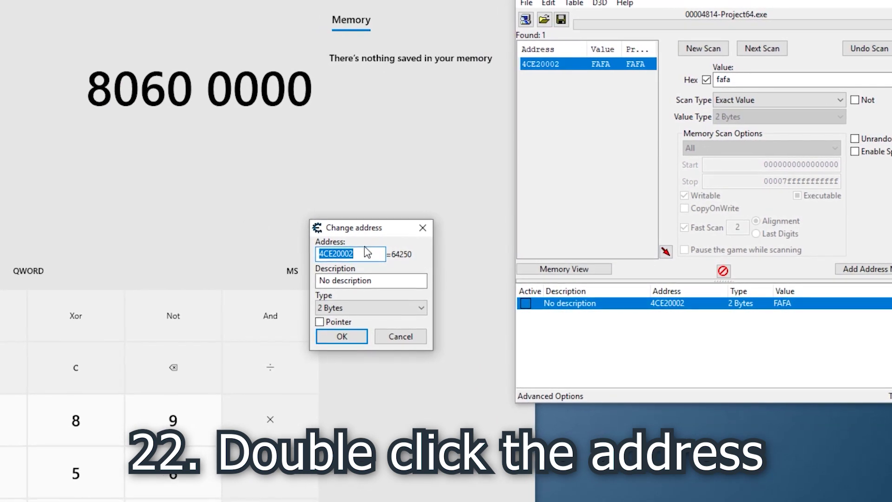
{"action": "right_click", "coordinate": [341, 257]}
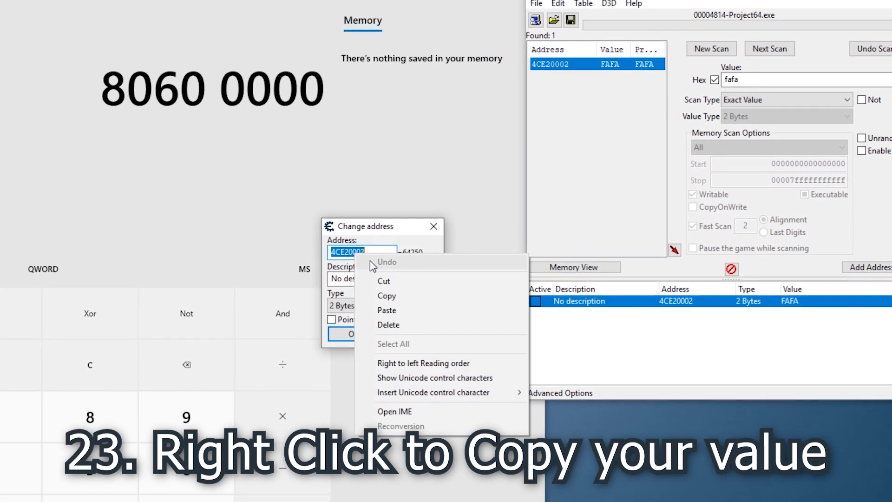
{"action": "left_click", "coordinate": [405, 294]}
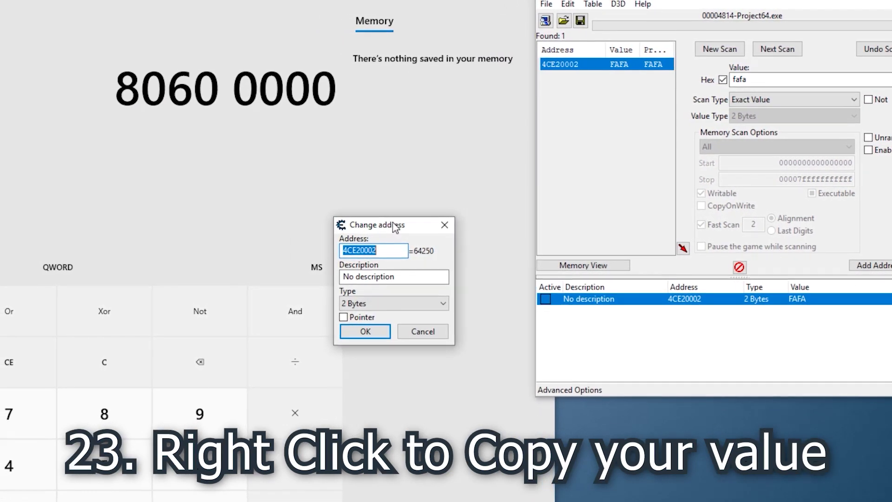
Subtract the copied address 4CE20002 from 80600000 in Calculator and compute the result
{"action": "left_click", "coordinate": [341, 97]}
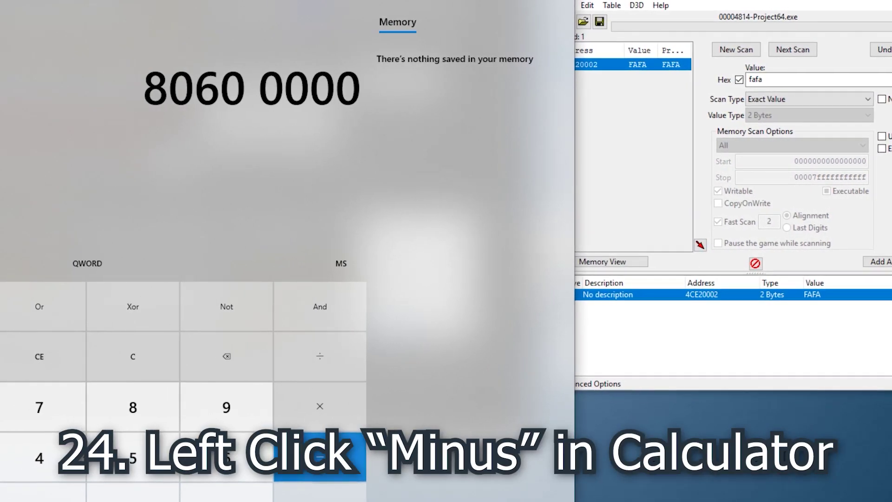
{"action": "left_click", "coordinate": [317, 458]}
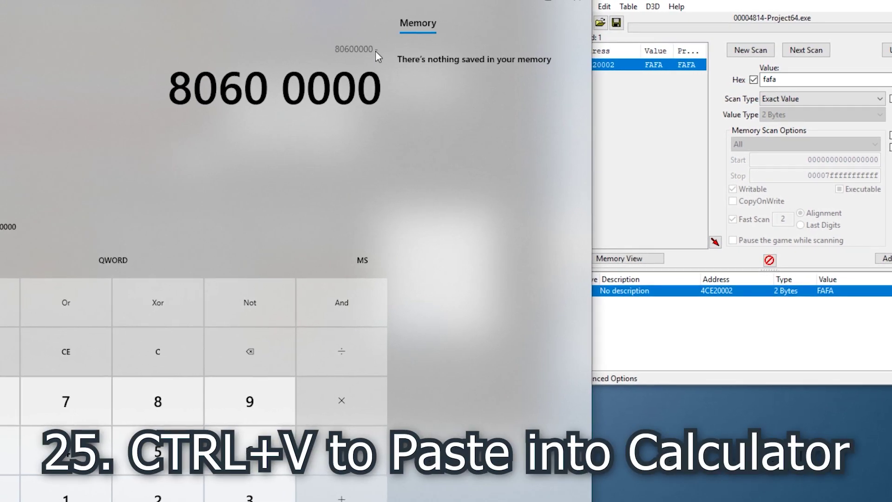
{"action": "right_click", "coordinate": [377, 60]}
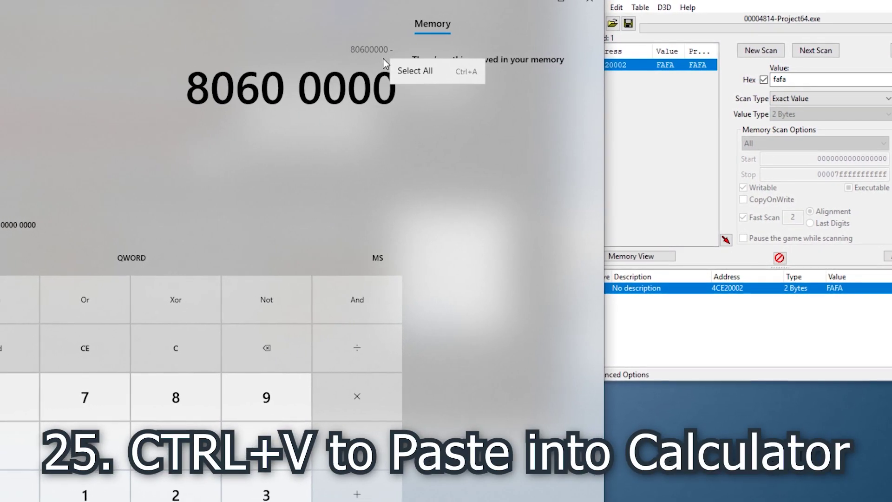
{"action": "left_click", "coordinate": [385, 59]}
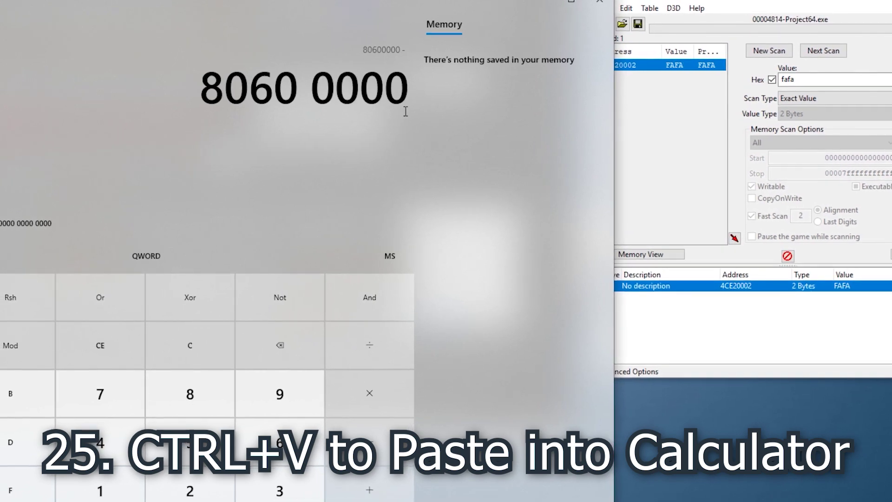
{"action": "key", "text": "ctrl+v"}
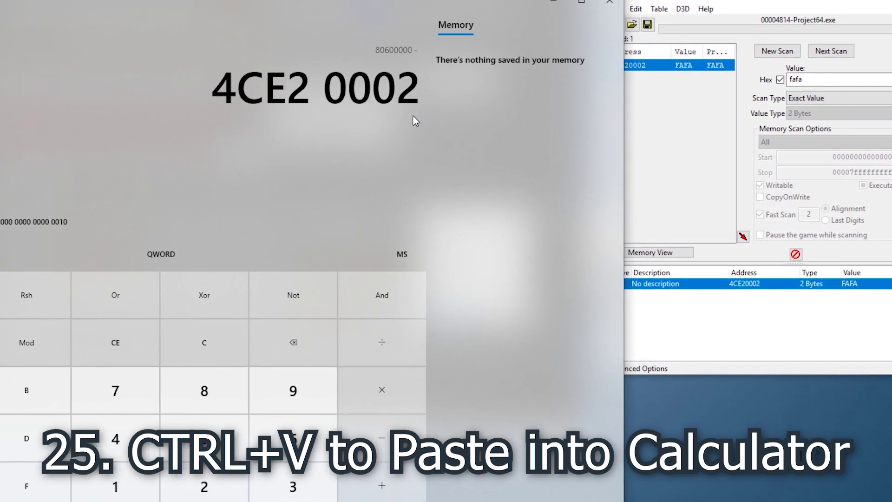
{"action": "double_click", "coordinate": [751, 282]}
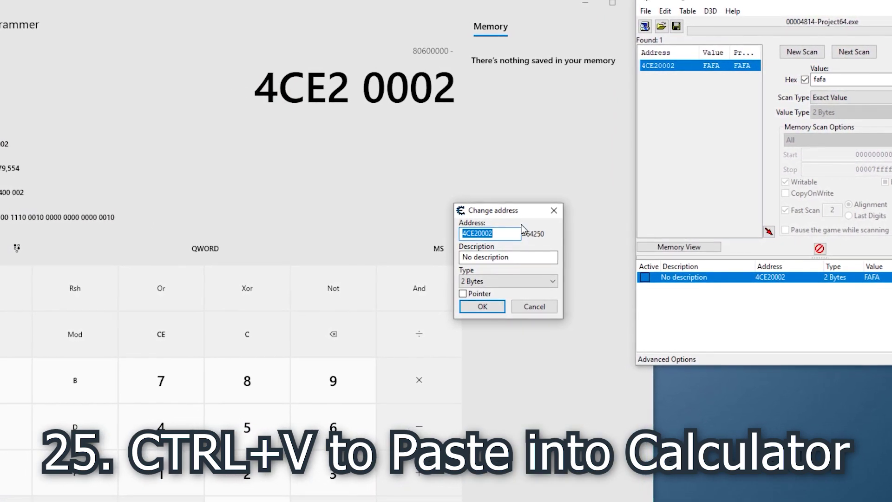
{"action": "left_click", "coordinate": [542, 304]}
{"action": "left_click", "coordinate": [399, 33]}
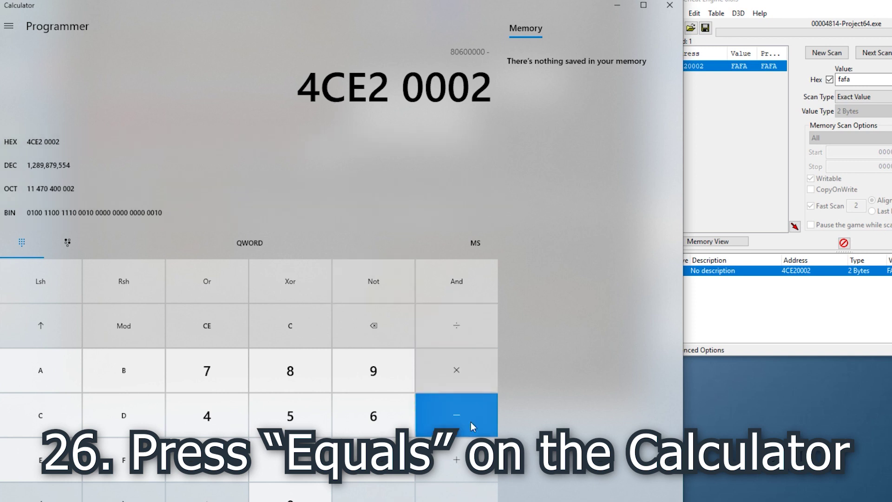
{"action": "left_click", "coordinate": [466, 499]}
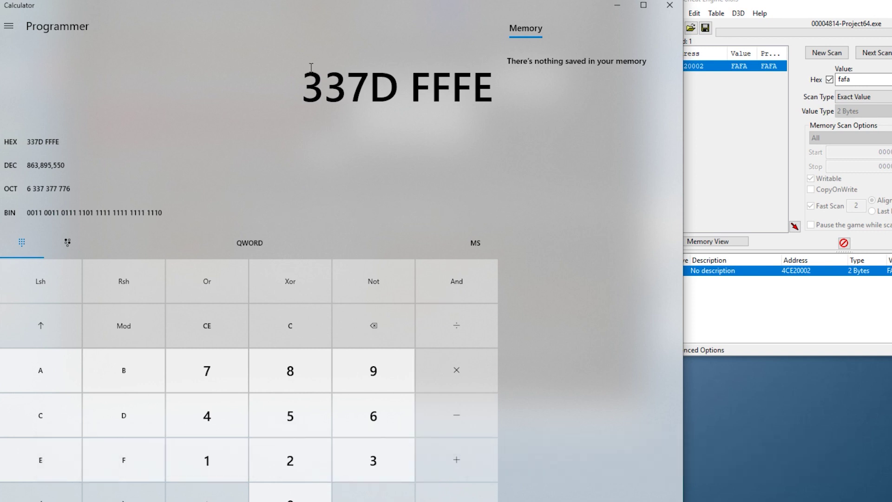
Switch to the WCW 'Feel The BANG!' folder and open the settings file in its Roster Tool subfolder
{"action": "key", "text": "alt+Tab"}
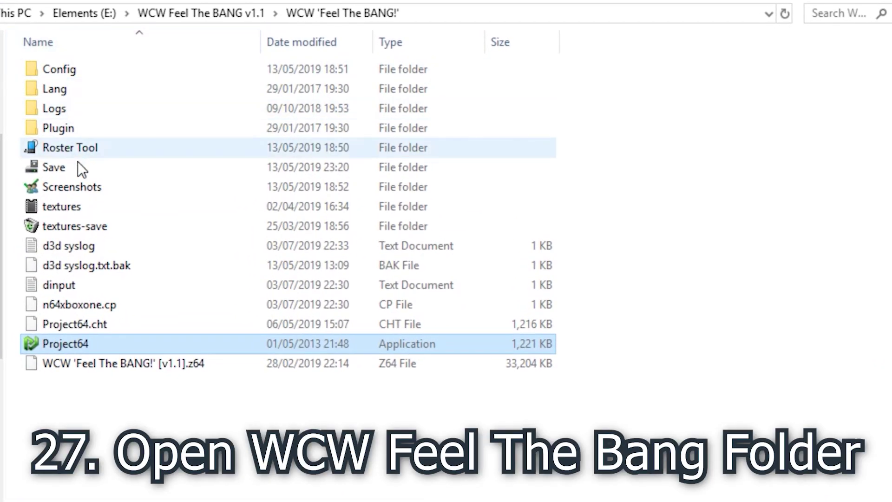
{"action": "left_click", "coordinate": [108, 150]}
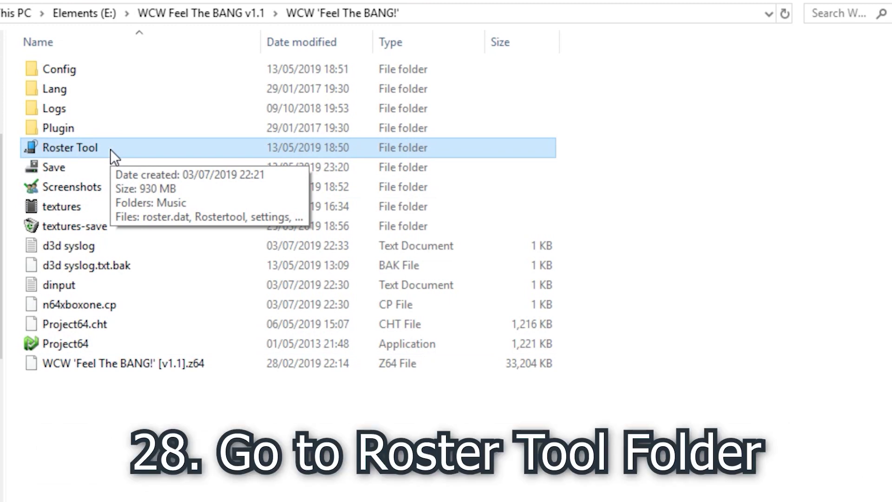
{"action": "double_click", "coordinate": [111, 149]}
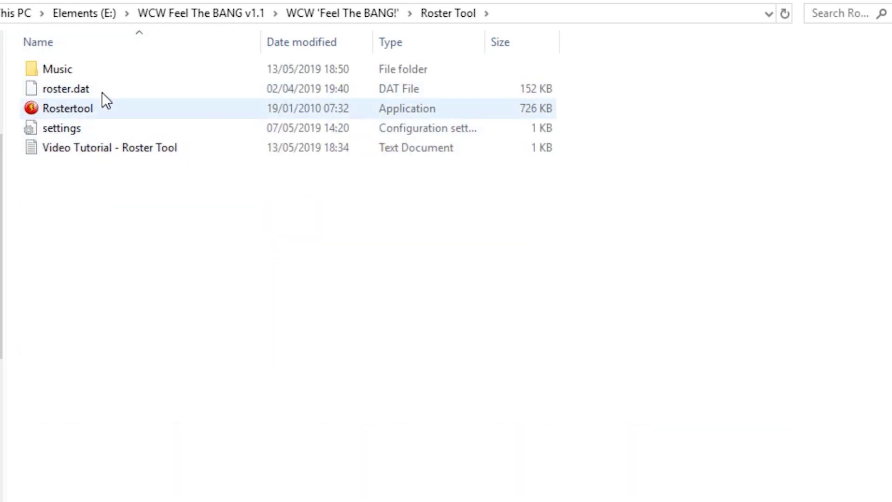
{"action": "double_click", "coordinate": [102, 132]}
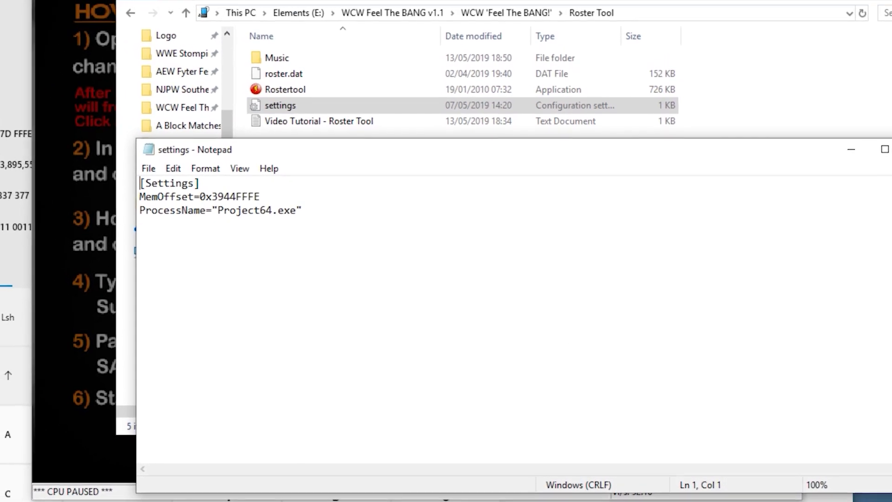
Switch back to Calculator and copy the hexadecimal subtraction result
{"action": "left_click", "coordinate": [19, 75]}
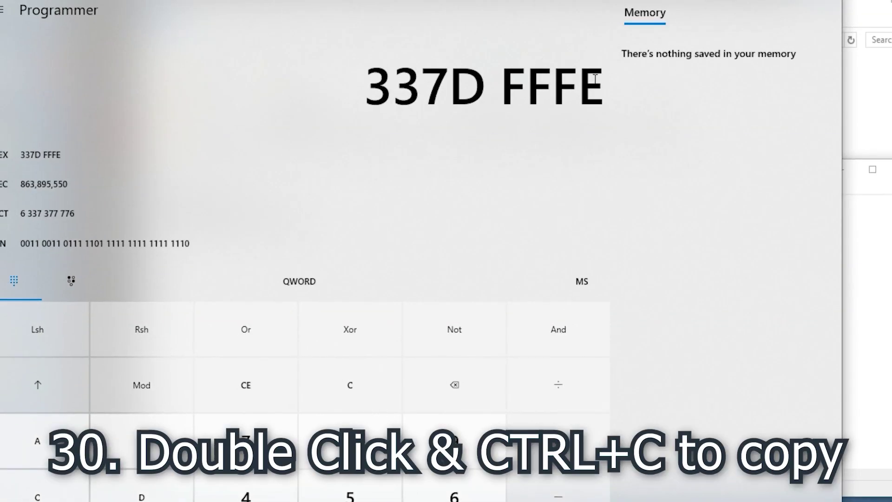
{"action": "left_click_drag", "start_coordinate": [368, 85], "coordinate": [637, 99]}
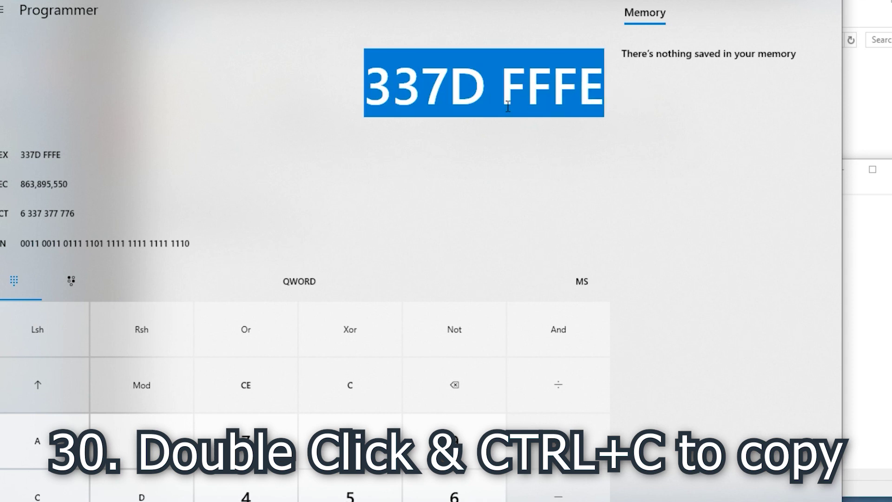
{"action": "right_click", "coordinate": [414, 73]}
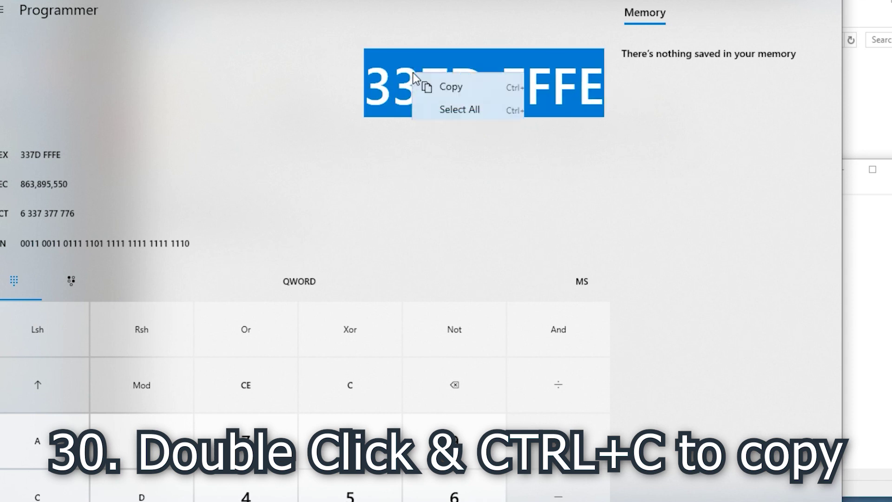
{"action": "left_click", "coordinate": [459, 91]}
Replace the MemOffset value after 0x in the settings file with the copied result, without its space, as 337DFFFE
{"action": "left_click", "coordinate": [876, 211]}
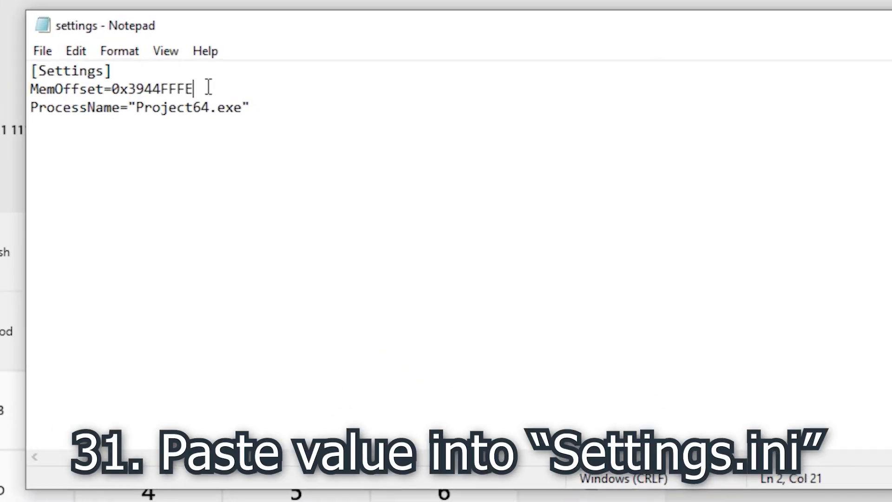
{"action": "left_click_drag", "start_coordinate": [278, 214], "coordinate": [236, 218]}
{"action": "key", "text": "ctrl+v"}
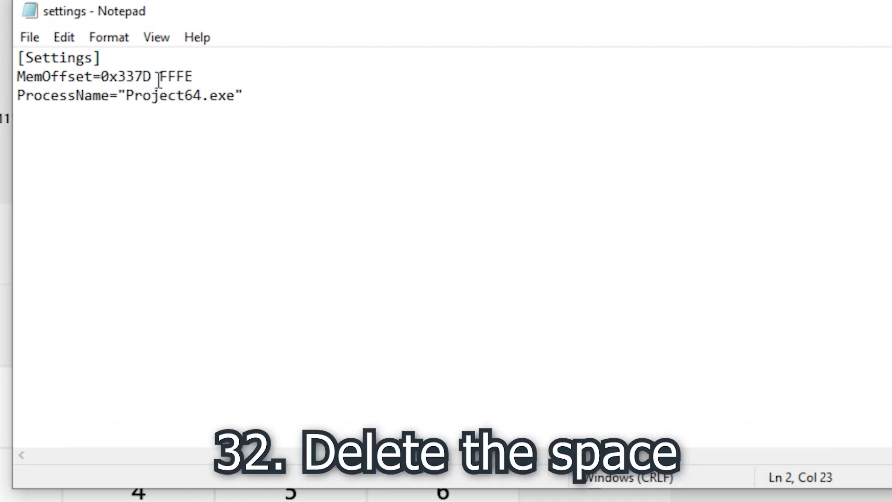
{"action": "left_click", "coordinate": [159, 76]}
{"action": "key", "text": "BackSpace"}
{"action": "left_click", "coordinate": [262, 95]}
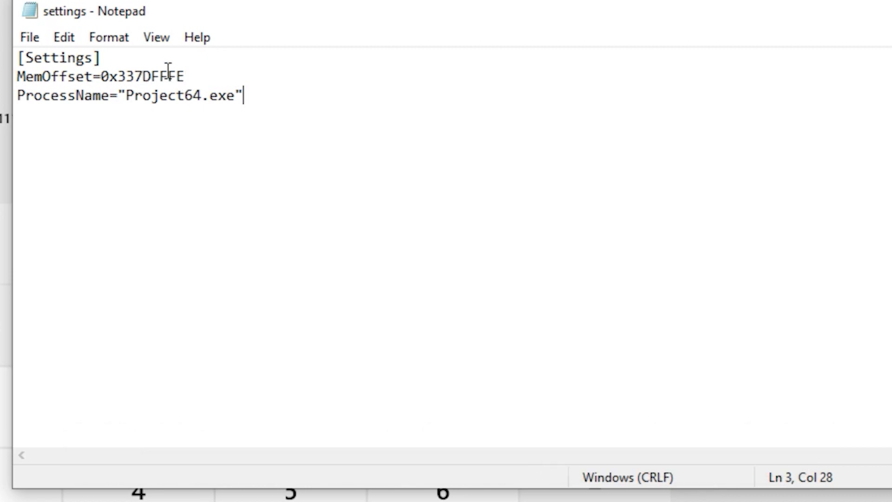
Save the settings file, accepting the ANSI encoding
{"action": "left_click", "coordinate": [32, 35]}
{"action": "left_click", "coordinate": [93, 105]}
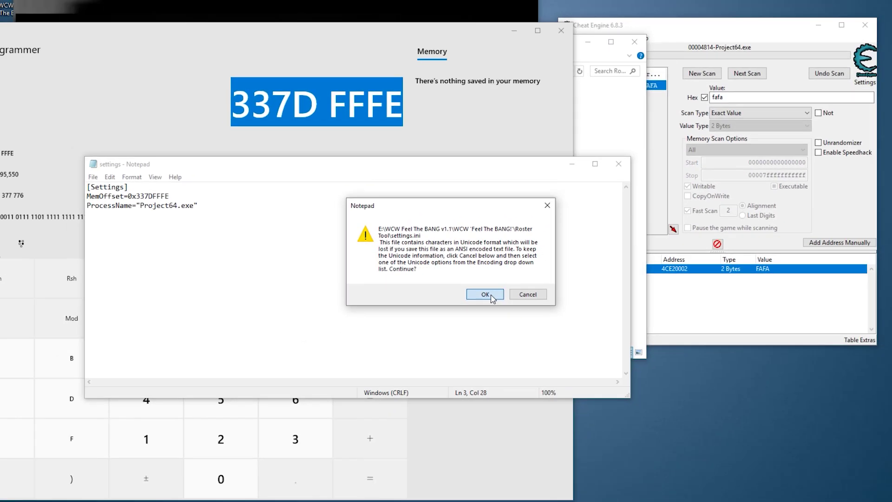
{"action": "left_click", "coordinate": [535, 313]}
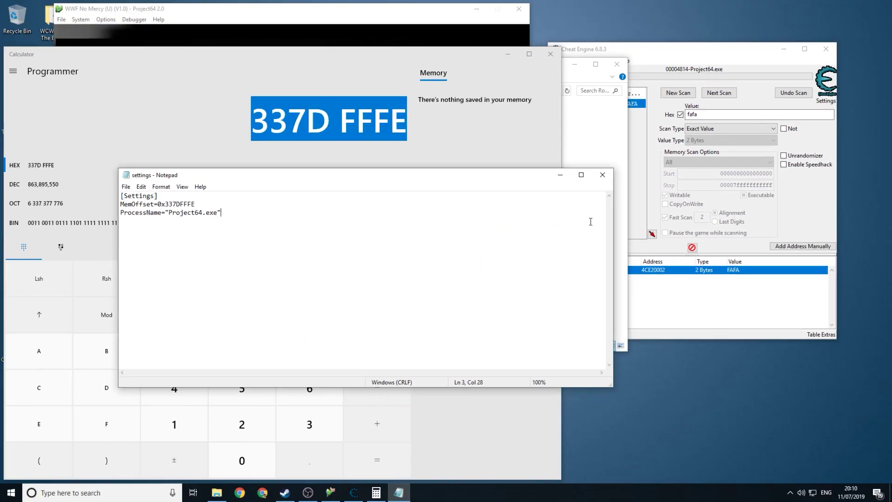
Close the settings file and Calculator, and bring the Project64 window to the front
{"action": "left_click", "coordinate": [602, 175]}
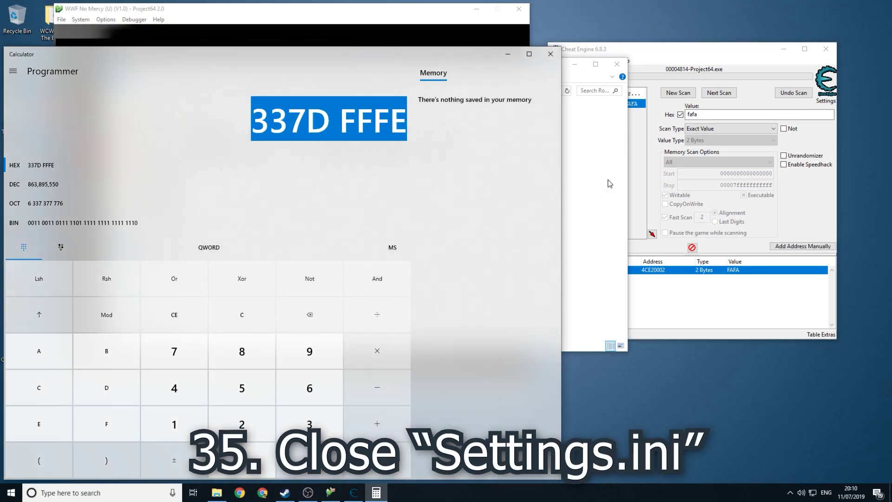
{"action": "left_click", "coordinate": [557, 58]}
{"action": "left_click", "coordinate": [353, 54]}
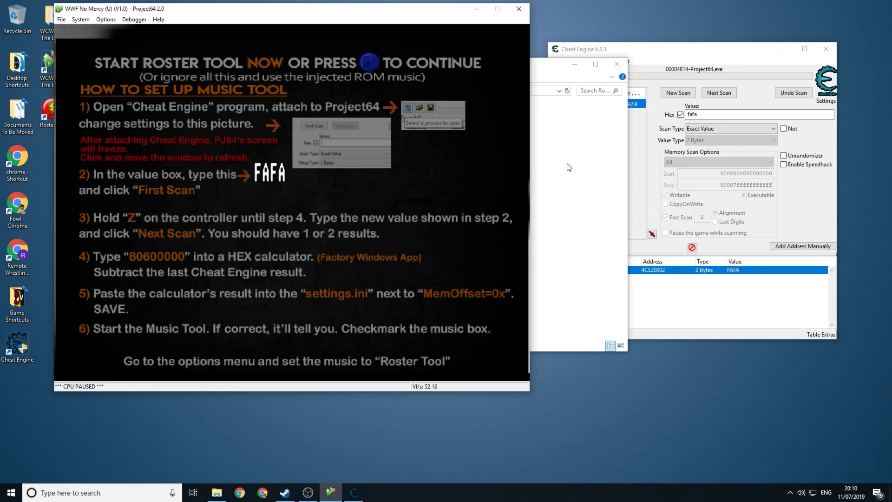
Close Cheat Engine, saving its table as Project64 in My Cheat Tables and replacing the existing file
{"action": "left_click", "coordinate": [656, 56]}
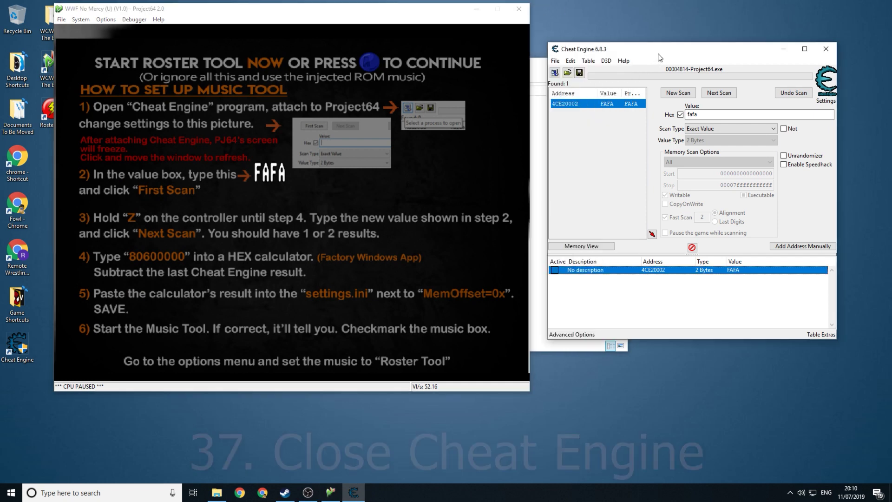
{"action": "left_click", "coordinate": [826, 49]}
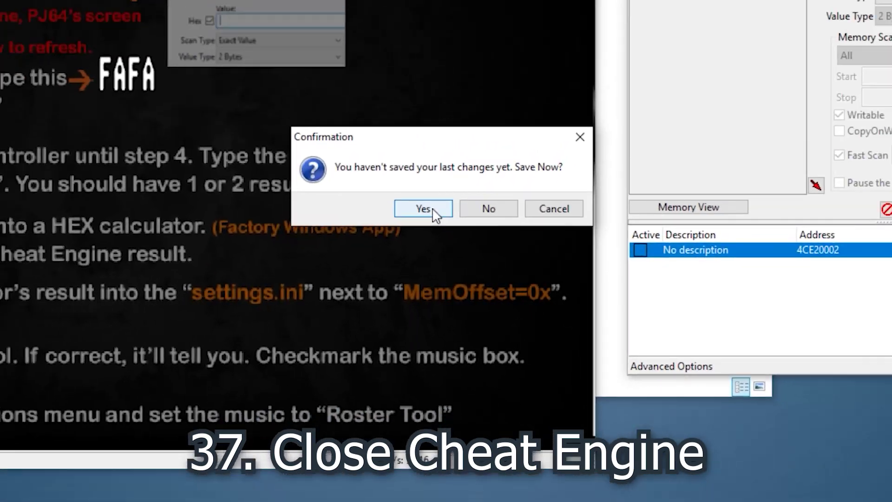
{"action": "left_click", "coordinate": [434, 247]}
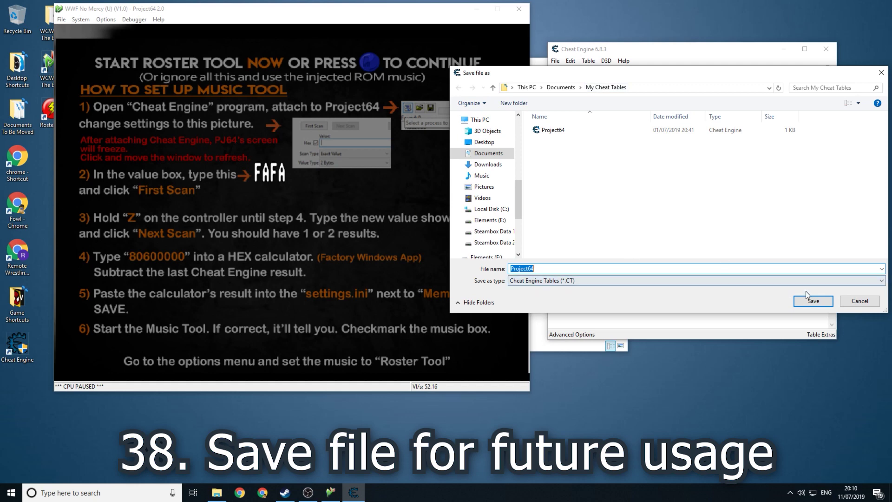
{"action": "left_click", "coordinate": [808, 299]}
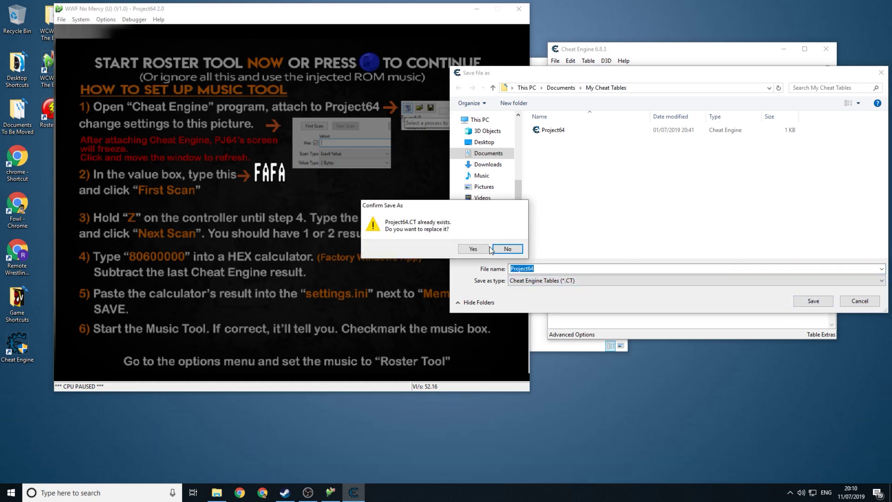
{"action": "left_click", "coordinate": [483, 249]}
Bring the Project64 window forward and shift it slightly on the desktop
{"action": "left_click", "coordinate": [549, 69]}
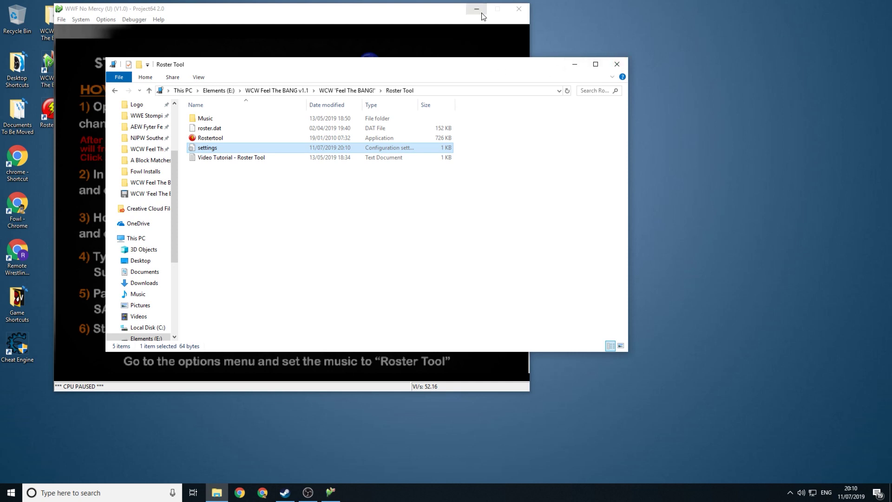
{"action": "left_click", "coordinate": [439, 22]}
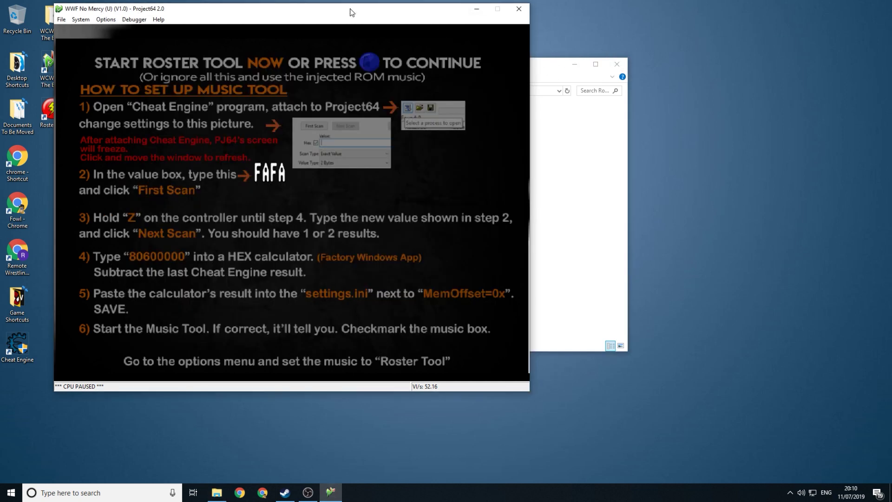
{"action": "left_click_drag", "start_coordinate": [351, 13], "coordinate": [381, 17]}
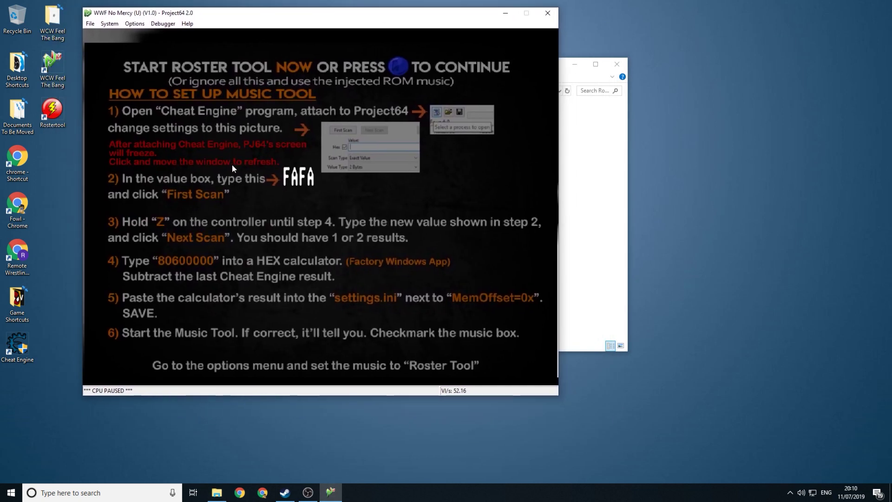
Switch to File Explorer and launch the Rostertool application from the Roster Tool folder inside WCW 'Feel The BANG!'
{"action": "left_click", "coordinate": [590, 133]}
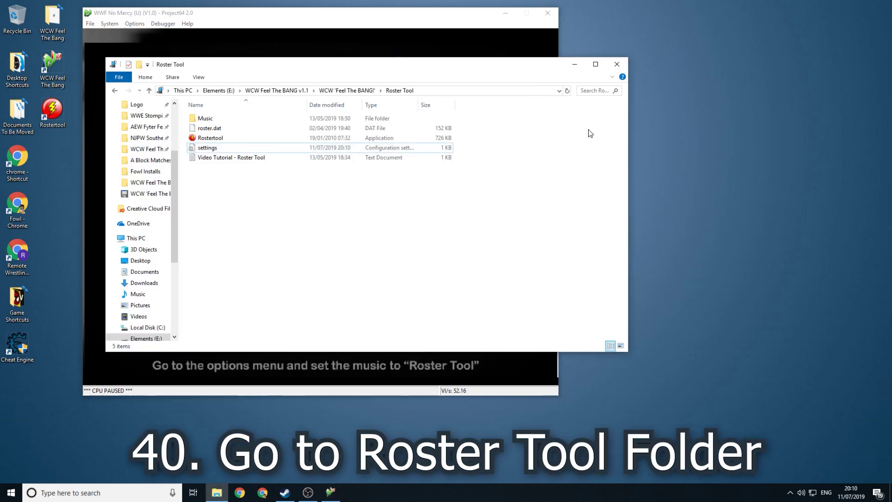
{"action": "left_click", "coordinate": [278, 138]}
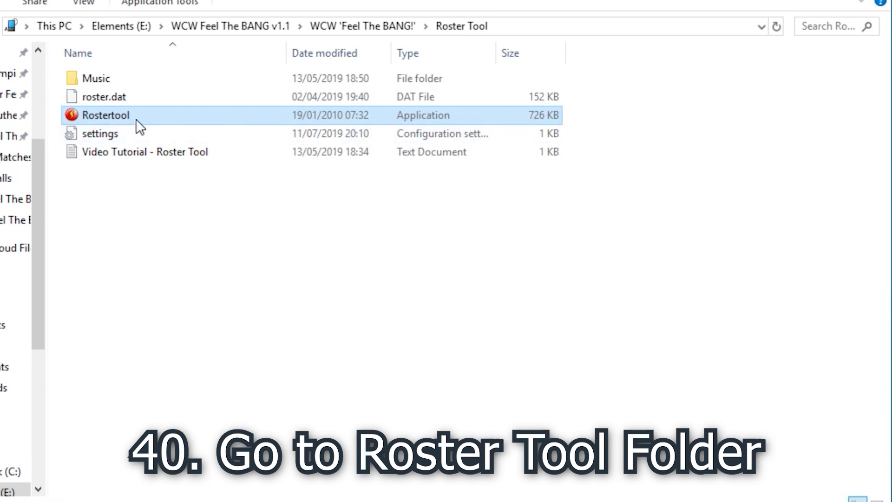
{"action": "left_click", "coordinate": [394, 27]}
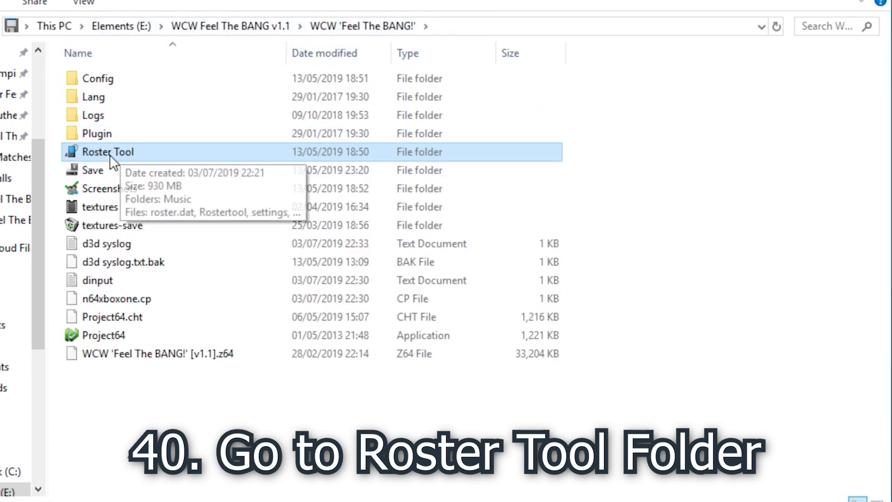
{"action": "double_click", "coordinate": [149, 155]}
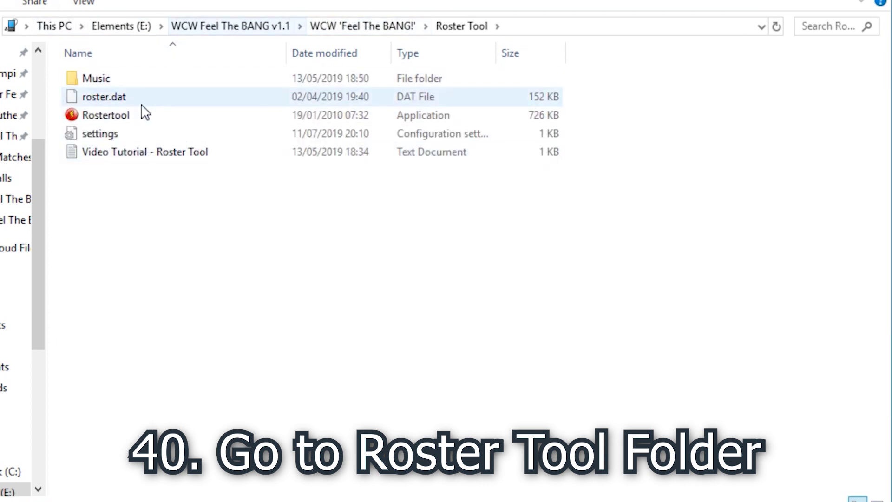
{"action": "left_click", "coordinate": [87, 117]}
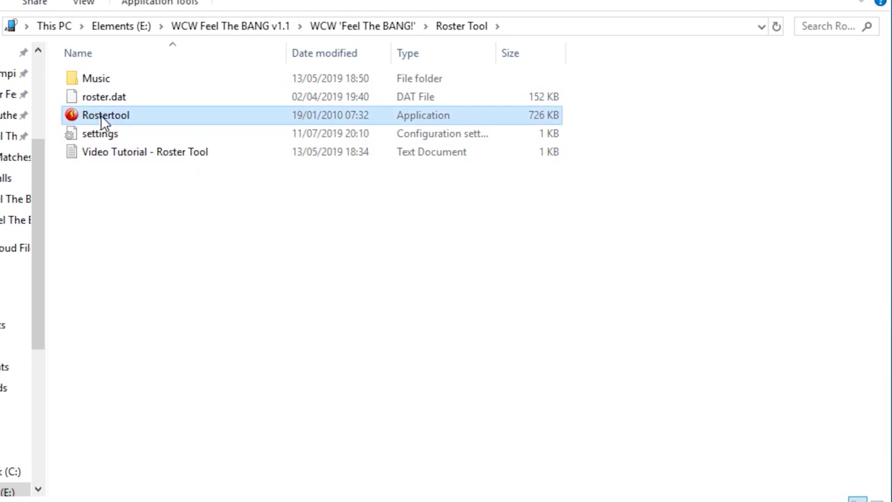
{"action": "double_click", "coordinate": [129, 120]}
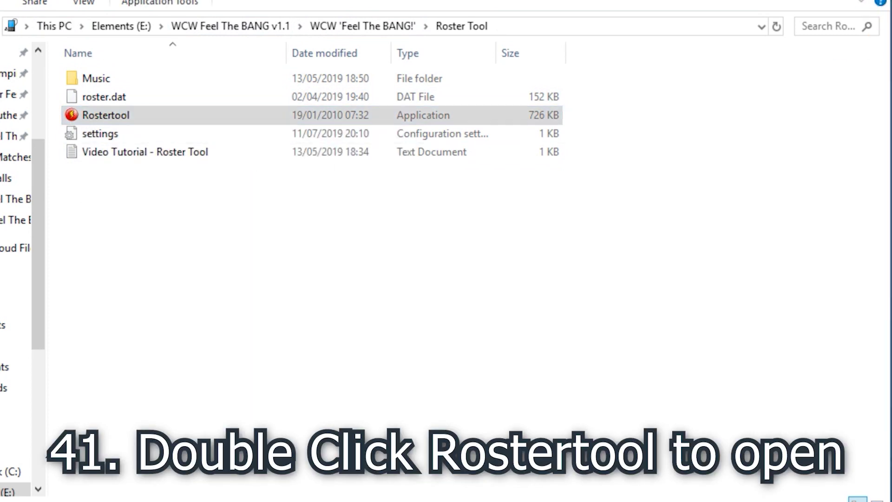
{"action": "left_click", "coordinate": [792, 1]}
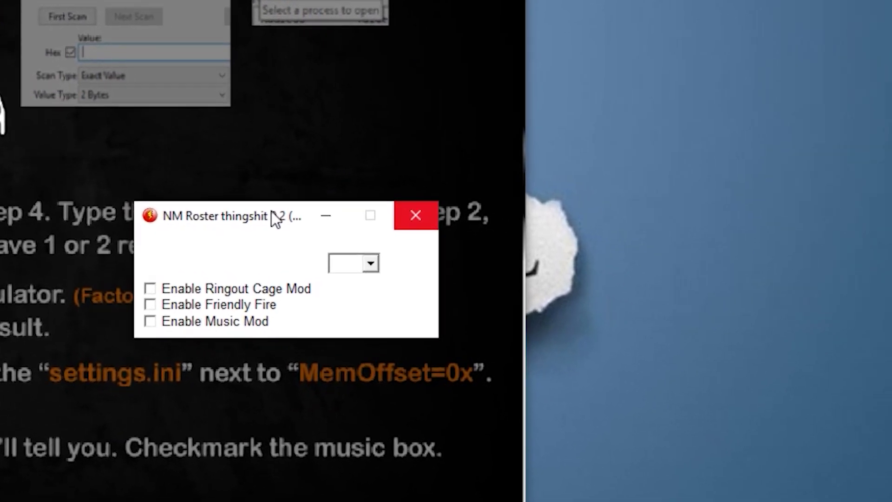
Move the roster tool window beside the emulator window and turn on Enable Music Mod
{"action": "left_click_drag", "start_coordinate": [468, 255], "coordinate": [843, 191]}
{"action": "left_click_drag", "start_coordinate": [575, 114], "coordinate": [569, 115]}
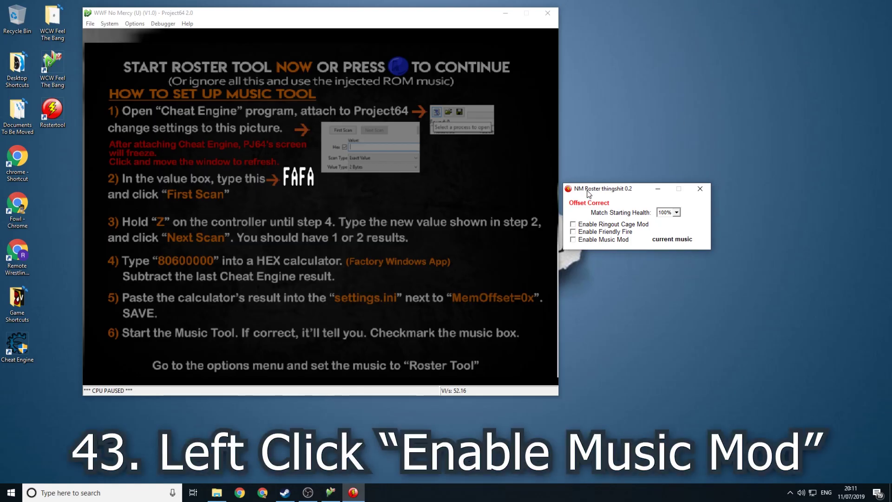
{"action": "left_click", "coordinate": [573, 239]}
Return to Project64 and resume the paused emulation
{"action": "left_click", "coordinate": [365, 38]}
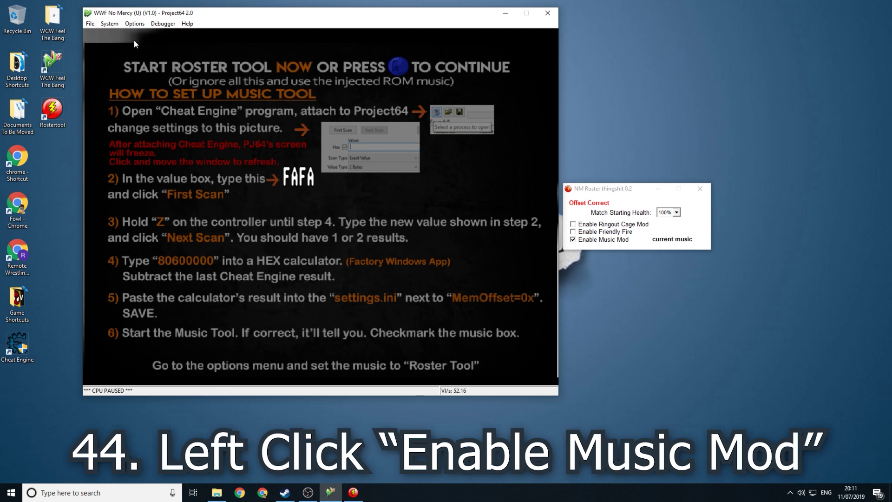
{"action": "left_click", "coordinate": [115, 26]}
{"action": "mouse_move", "coordinate": [137, 24]}
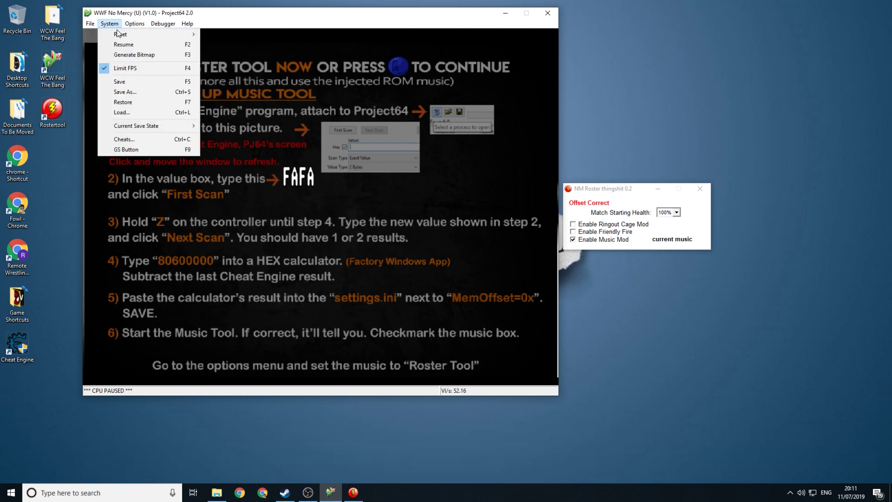
{"action": "mouse_move", "coordinate": [119, 38]}
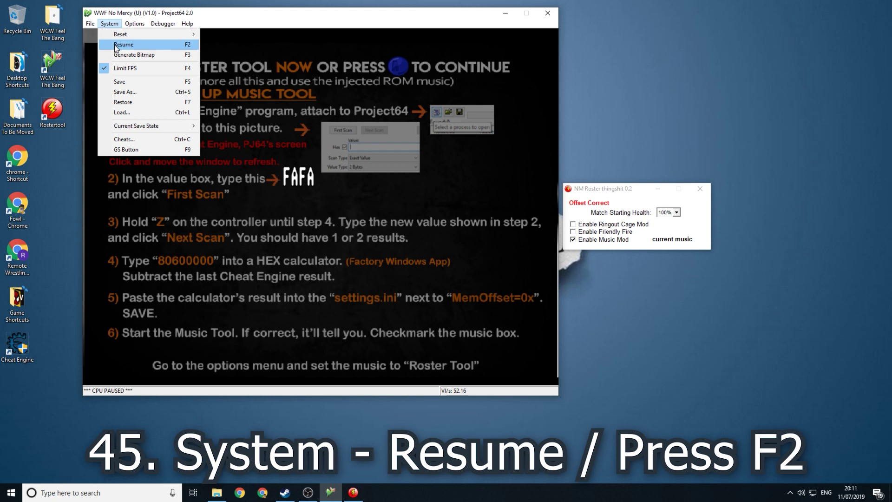
{"action": "left_click", "coordinate": [114, 45]}
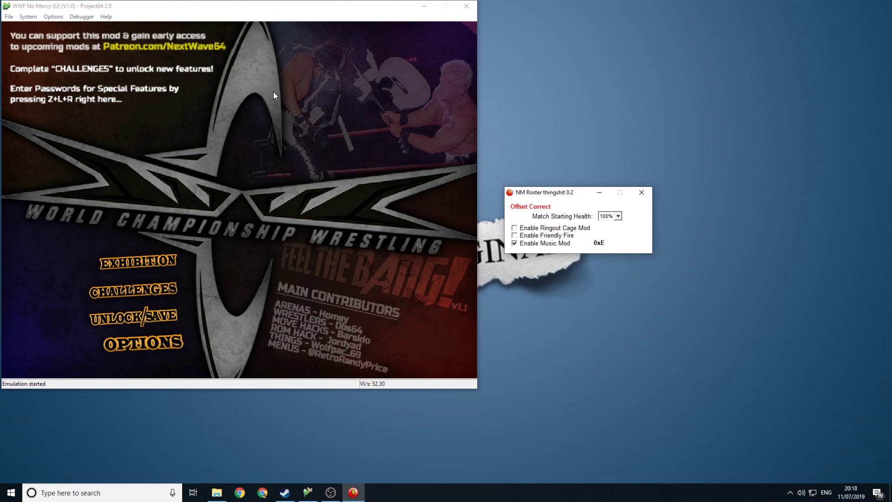
Switch the emulator to full screen and change the game's Music option from Injected to Roster Tool
{"action": "left_click", "coordinate": [294, 12]}
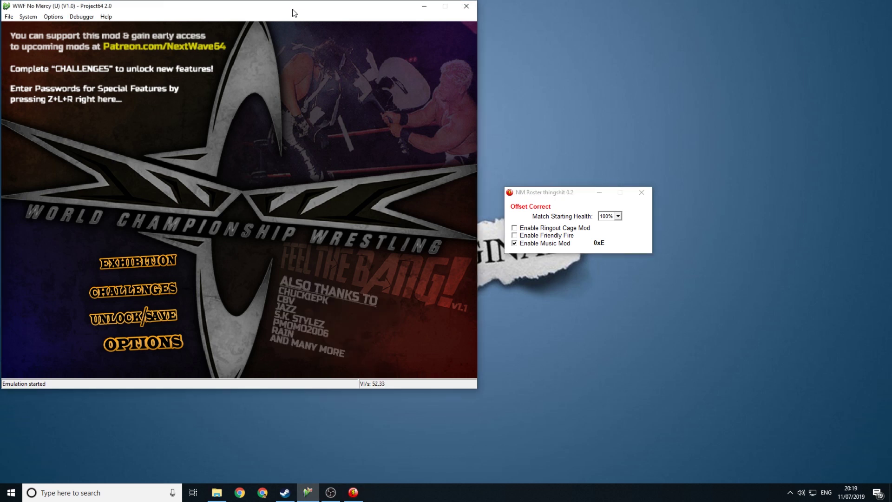
{"action": "left_click", "coordinate": [54, 17]}
{"action": "left_click", "coordinate": [71, 28]}
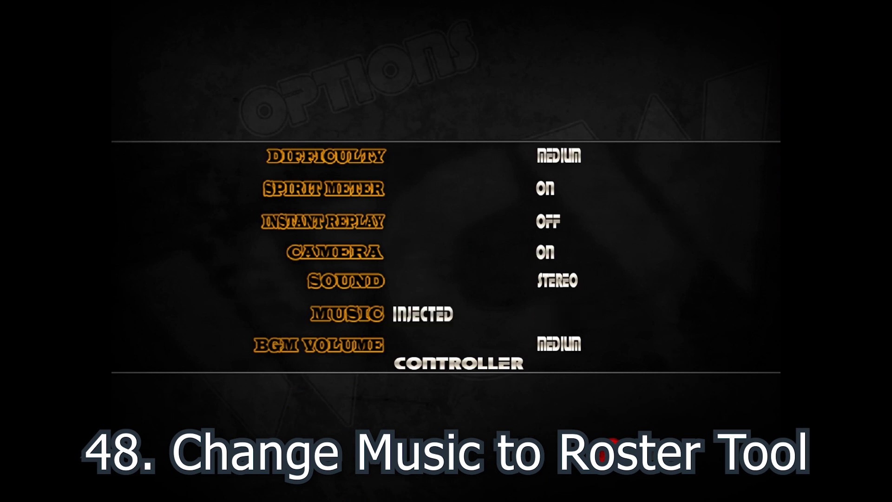
{"action": "key", "text": "Right"}
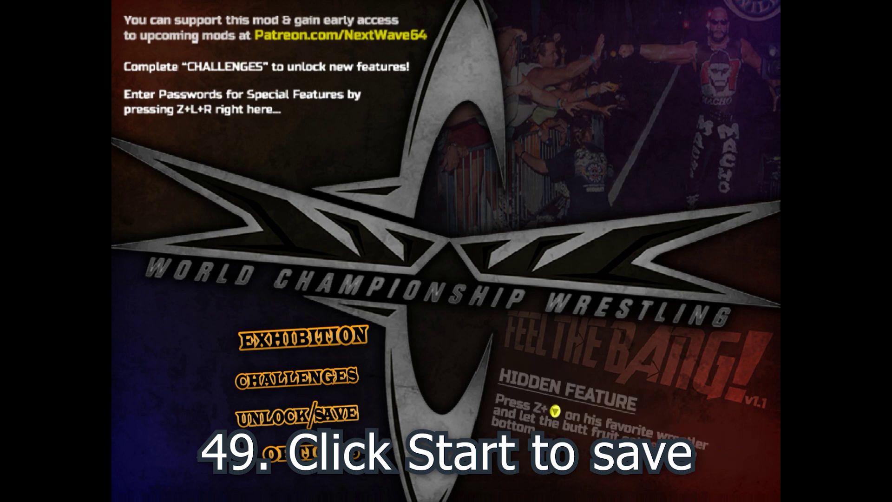
{"action": "key", "text": "Down"}
{"action": "key", "text": "Down"}
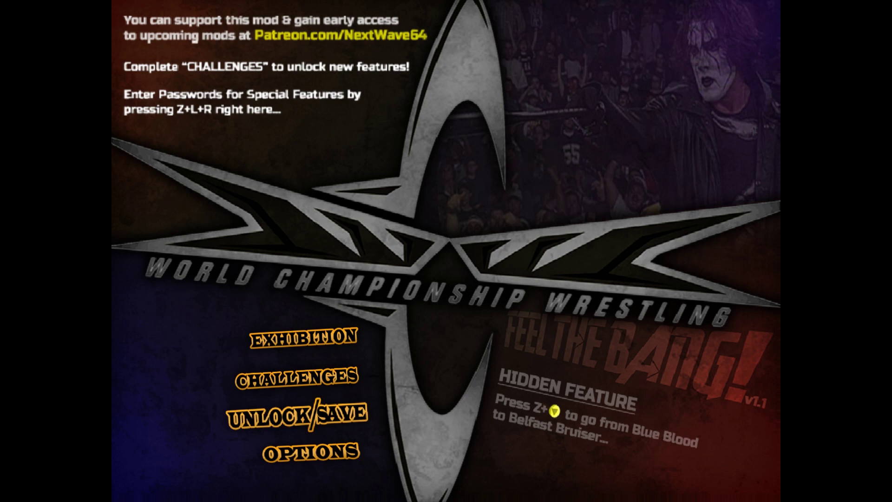
{"action": "key", "text": "Up"}
{"action": "key", "text": "Up"}
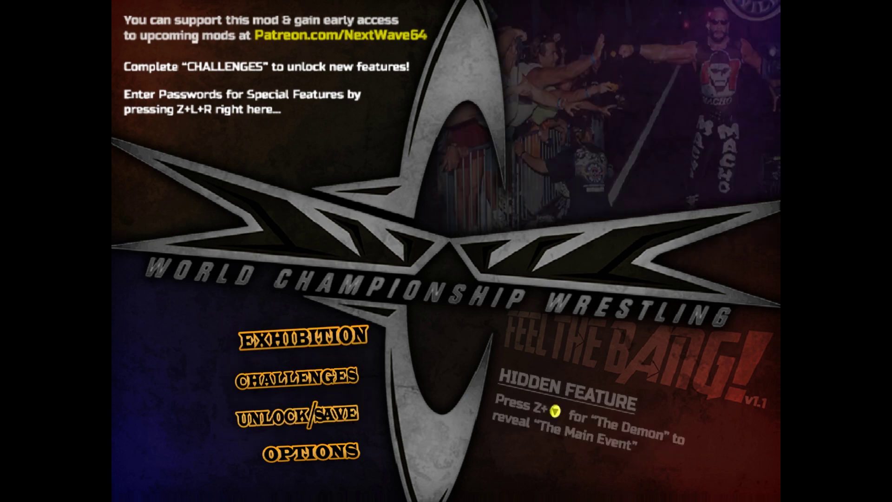
Start setting up an exhibition singles match and choose the Normal match type
{"action": "key", "text": "Return"}
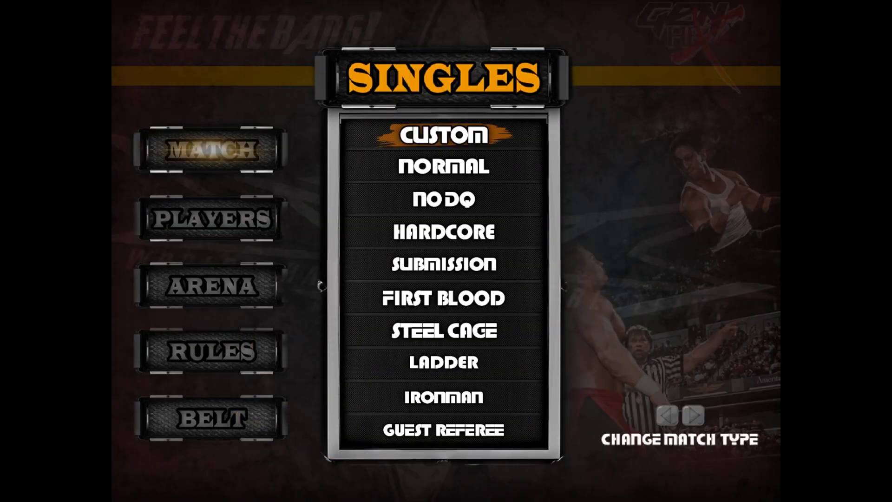
{"action": "key", "text": "Down"}
{"action": "key", "text": "Down"}
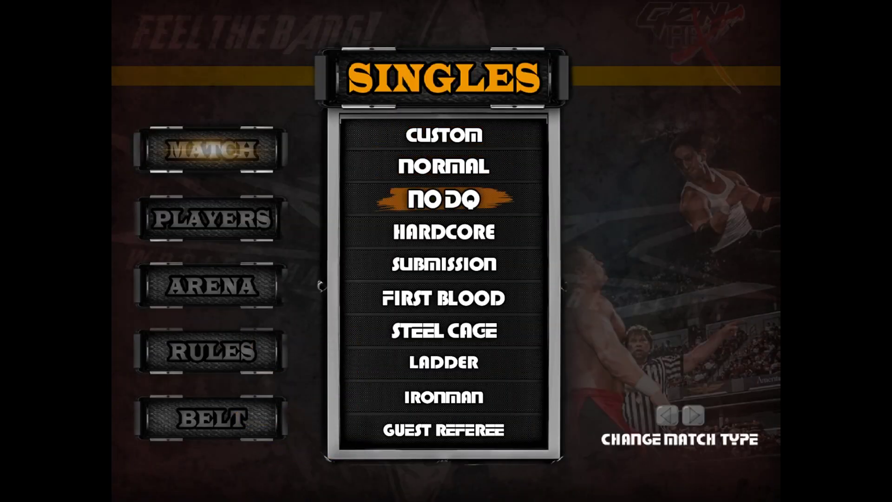
{"action": "key", "text": "Up"}
{"action": "key", "text": "Up"}
{"action": "key", "text": "Down"}
{"action": "key", "text": "Return"}
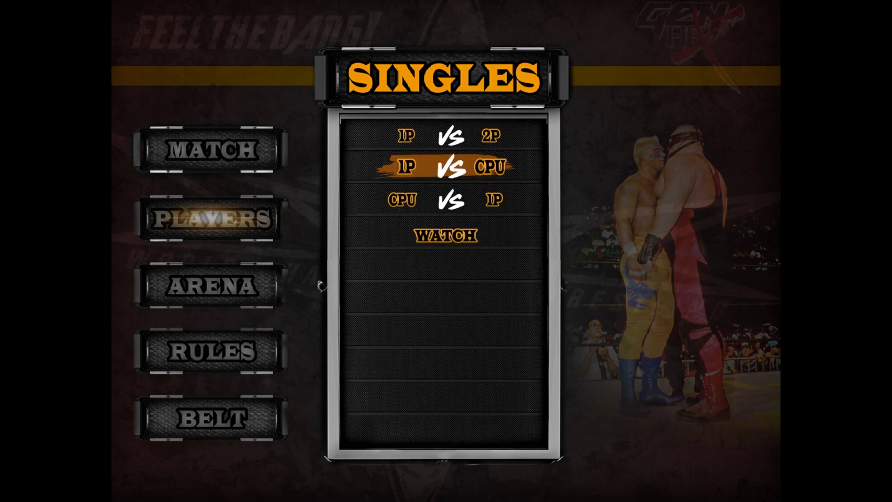
Choose 1P vs CPU and the Bash at the Beach '94 arena, accept the rules, and pick the World Heavyweight belt
{"action": "key", "text": "Return"}
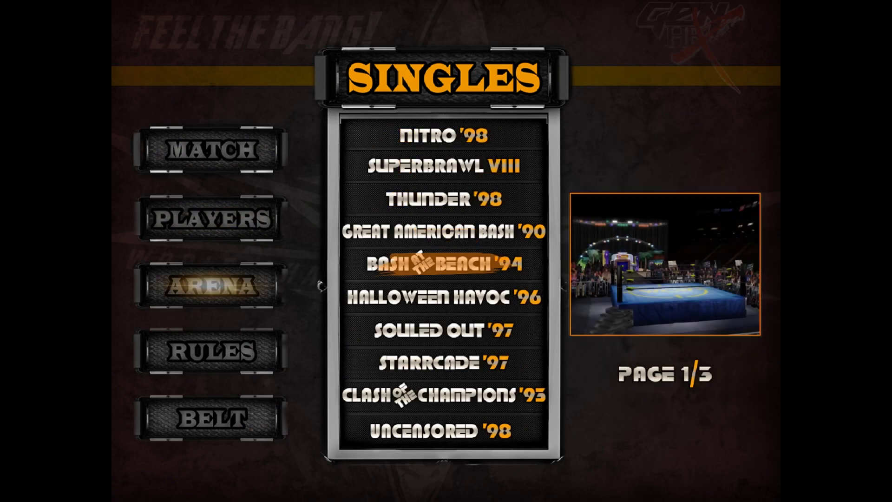
{"action": "key", "text": "Return"}
{"action": "key", "text": "Return"}
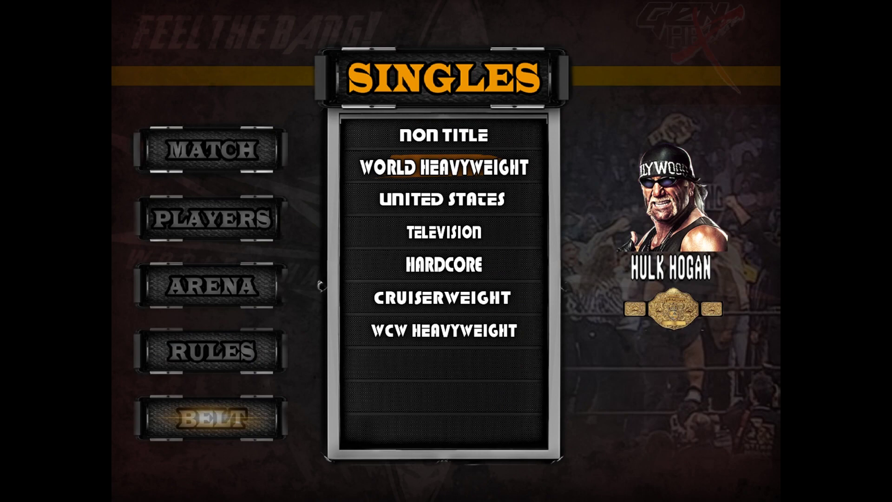
{"action": "key", "text": "Return"}
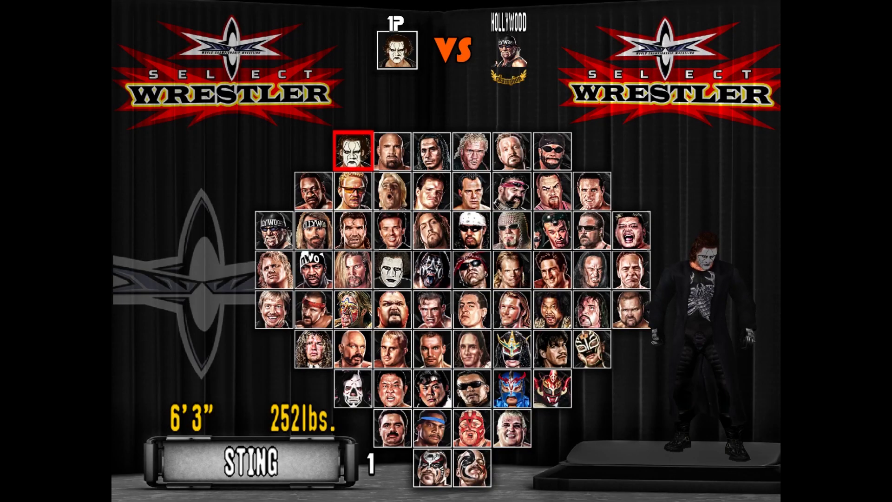
Select Randy Savage as player 1's wrestler and start the match against Hollywood
{"action": "key", "text": "Right"}
{"action": "key", "text": "Right"}
{"action": "key", "text": "Right"}
{"action": "key", "text": "Right"}
{"action": "key", "text": "Right"}
{"action": "key", "text": "Right"}
{"action": "key", "text": "Left"}
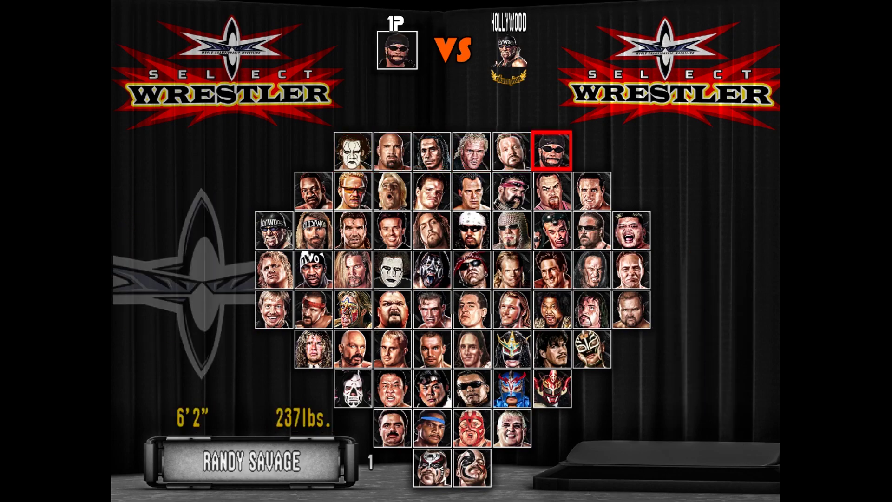
{"action": "key", "text": "Return"}
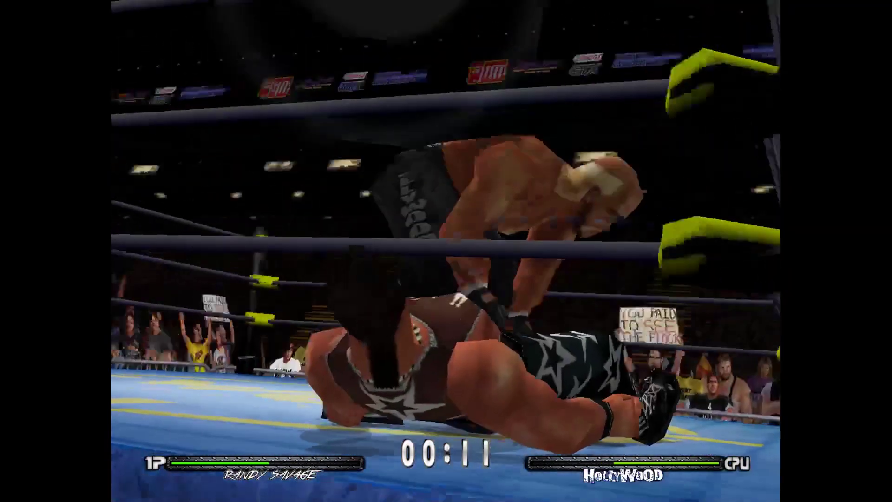
Pause and quit the match back to the main menu, and move the roster tool window clear of the game window
{"action": "key", "text": "Return"}
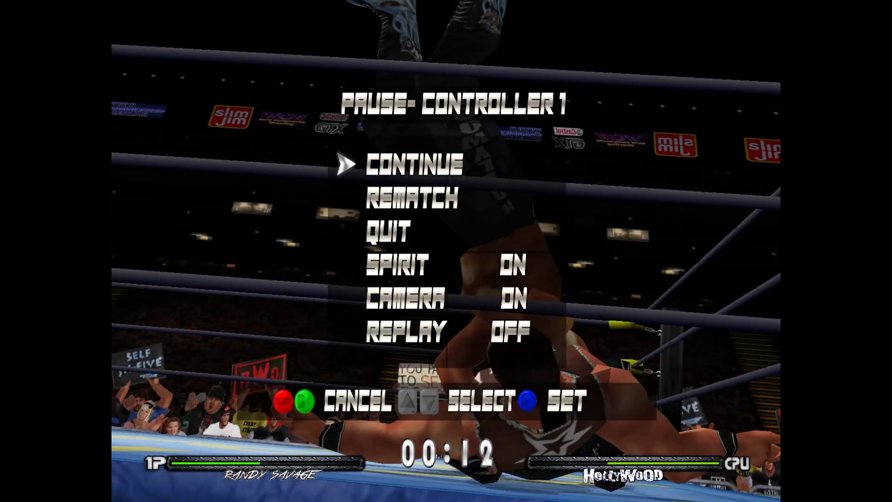
{"action": "key", "text": "Return"}
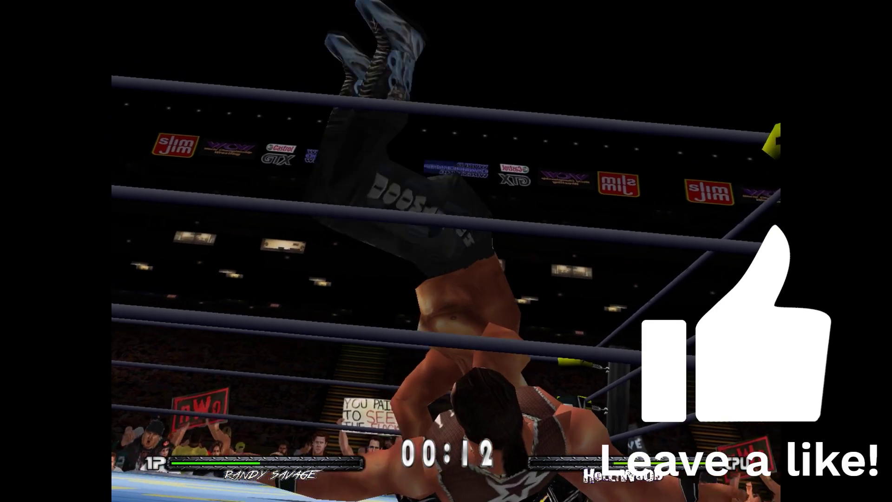
{"action": "key", "text": "Return"}
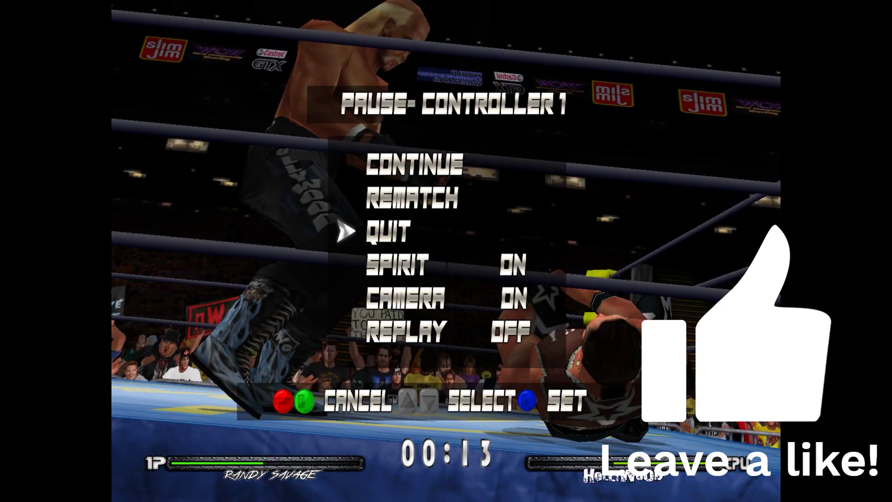
{"action": "key", "text": "Return"}
{"action": "key", "text": "Up"}
{"action": "key", "text": "Return"}
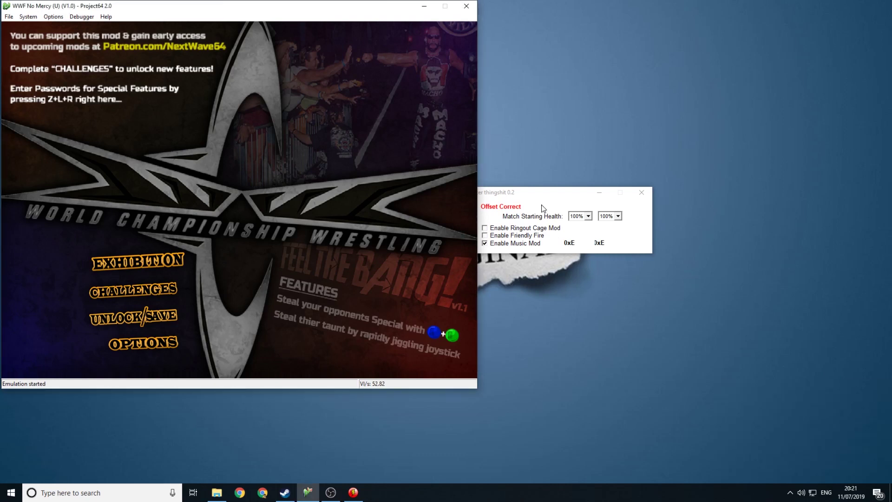
{"action": "left_click_drag", "start_coordinate": [548, 193], "coordinate": [607, 136]}
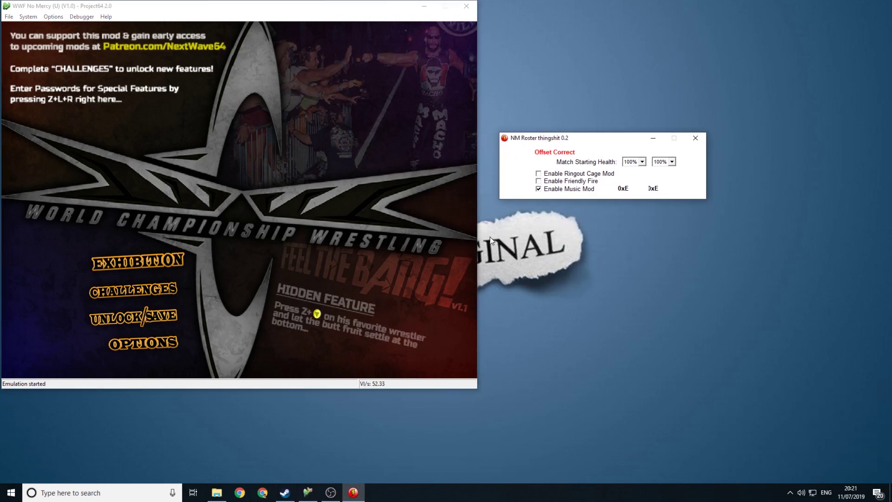